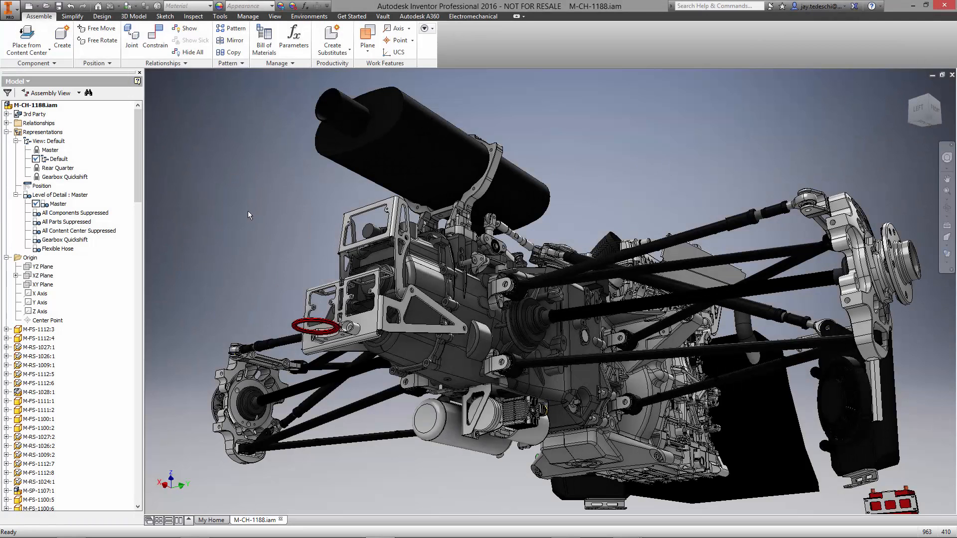
Activate the Gearbox Quickshift view representation and the Gearbox Quickshift level of detail for the assembly.
click(65, 177)
right_click(66, 175)
click(108, 203)
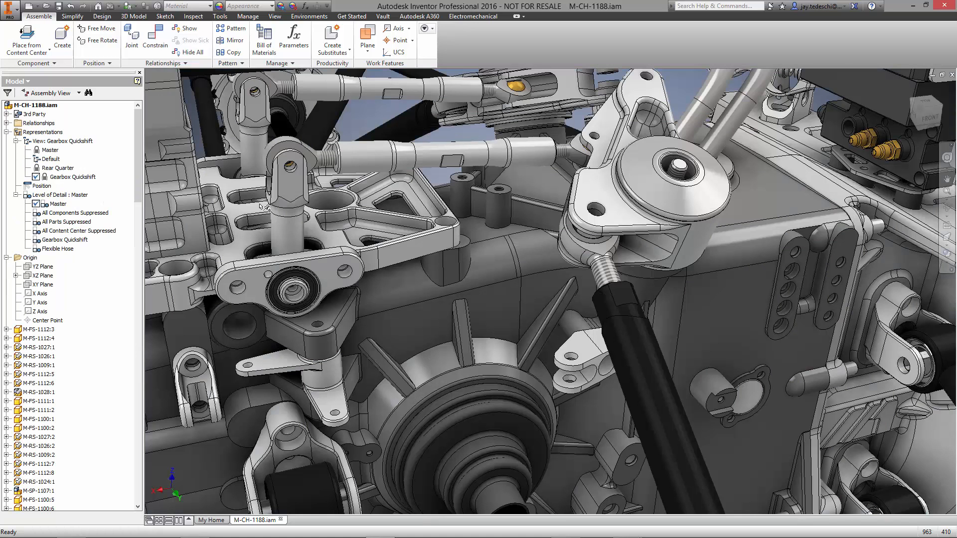
click(67, 241)
right_click(68, 241)
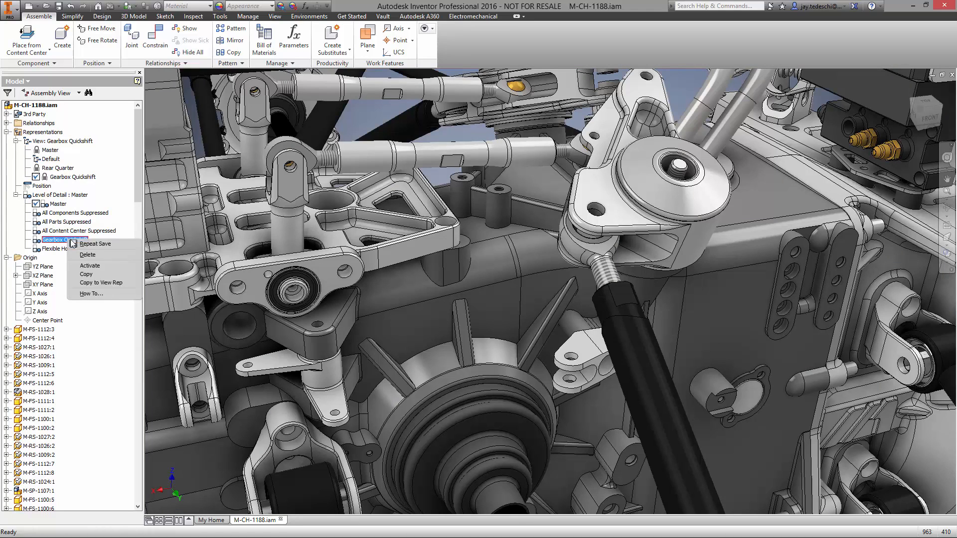
click(104, 271)
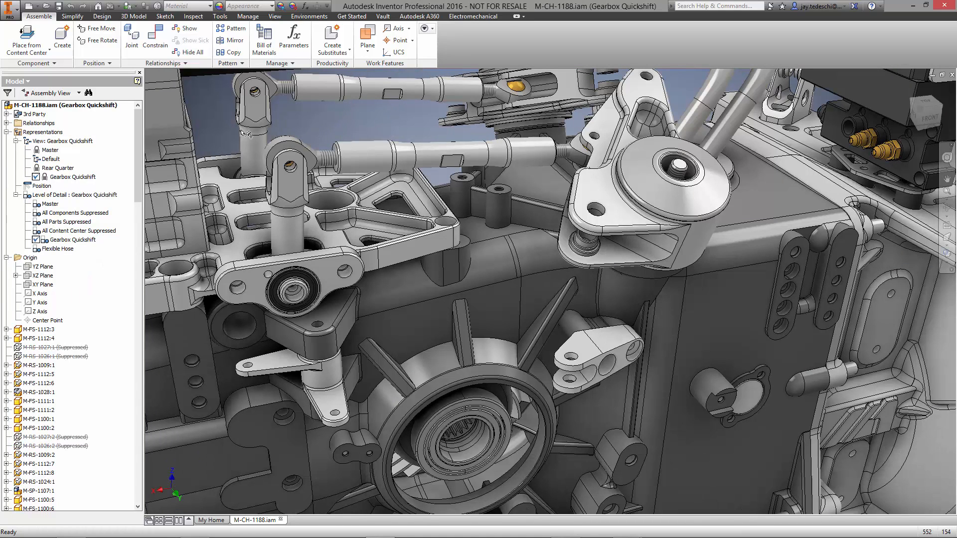
Start placing an imported CAD file from Vault and search for files whose File Name contains SHIFTEC.
click(30, 50)
click(43, 130)
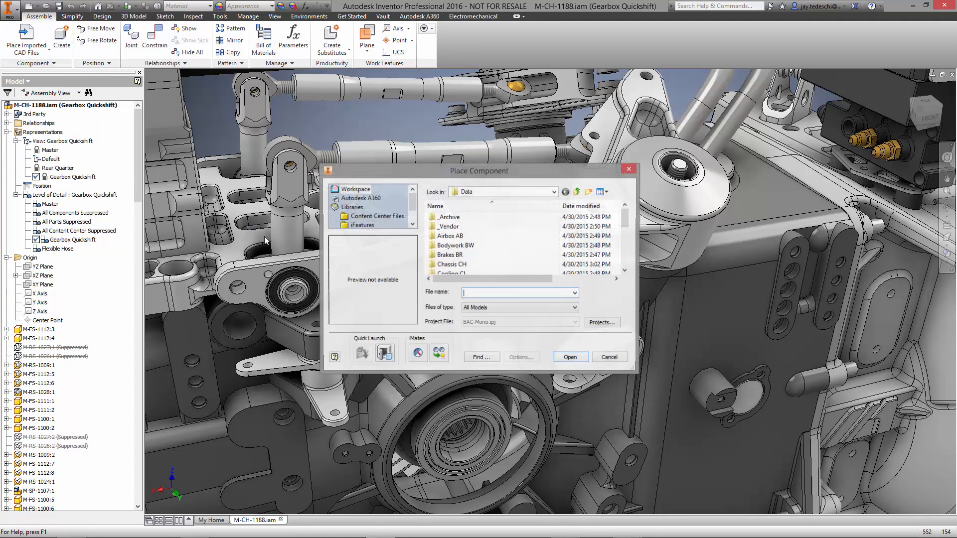
click(391, 362)
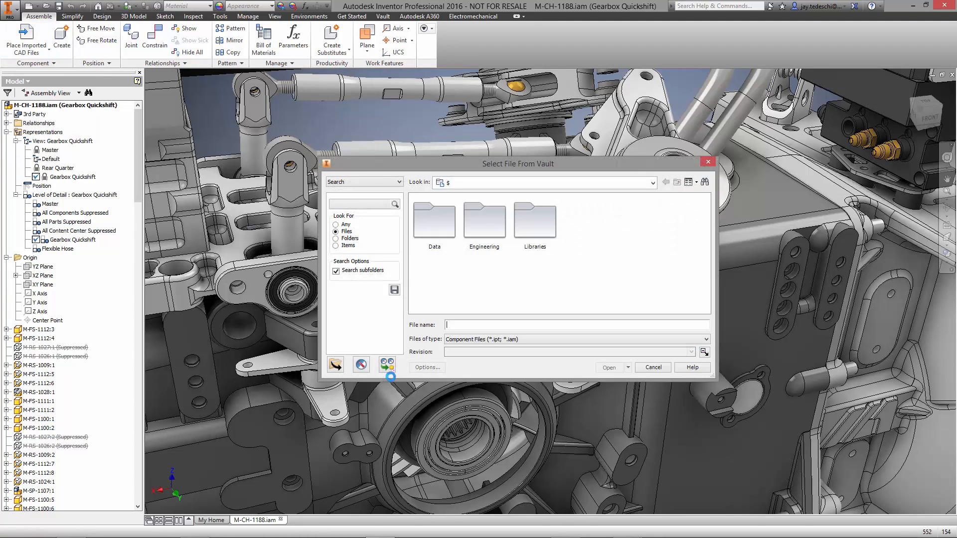
click(377, 205)
drag(414, 255, 417, 305)
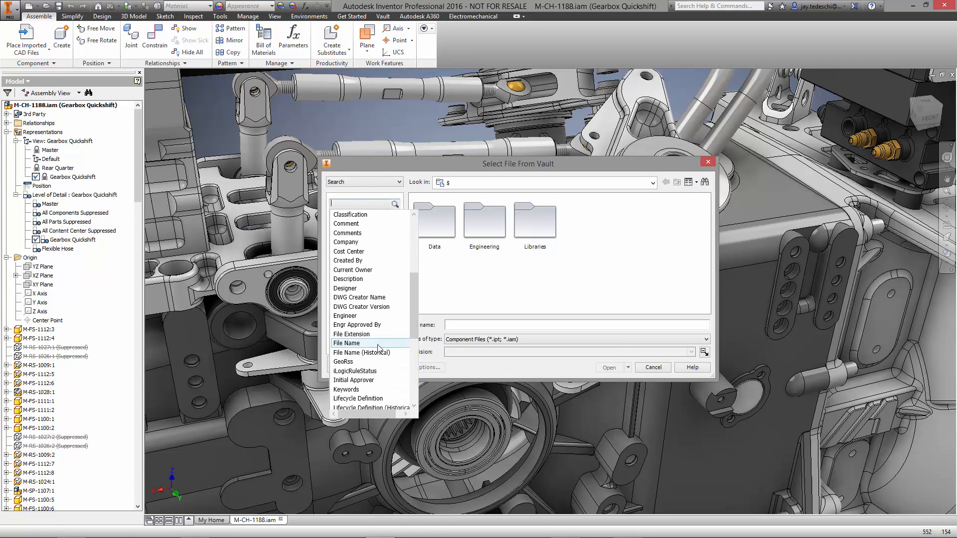
click(349, 343)
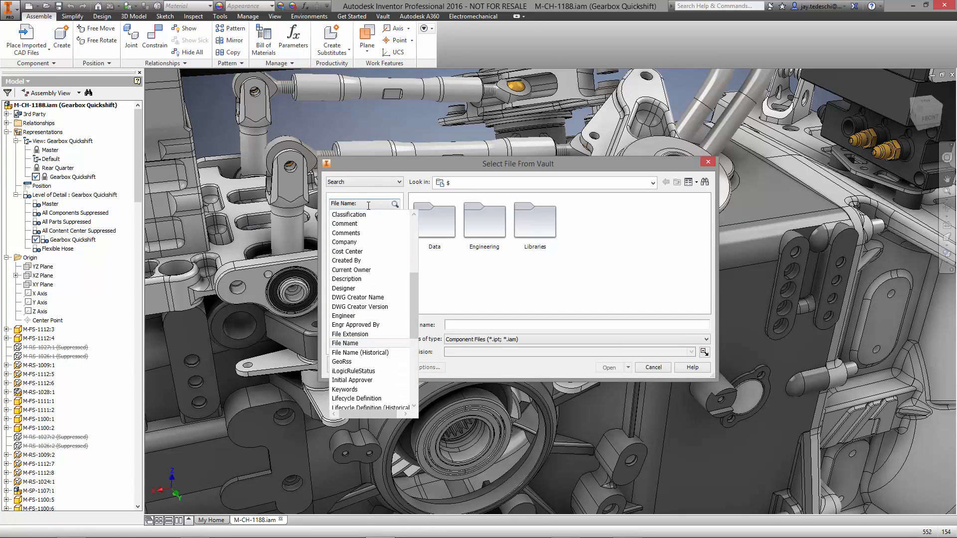
key(Return)
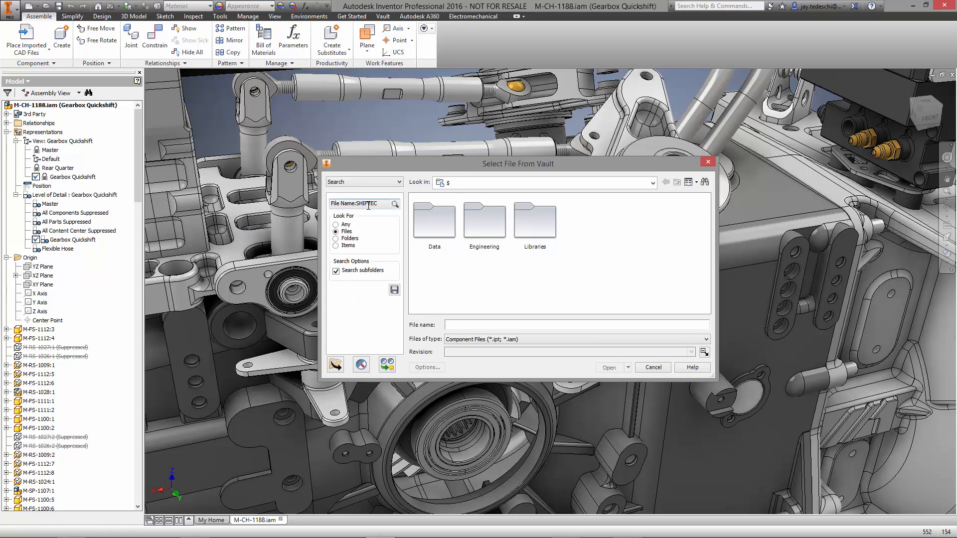
Filter the Vault results to SolidWorks files and open Shiftec actuator.SLDASM.
click(519, 341)
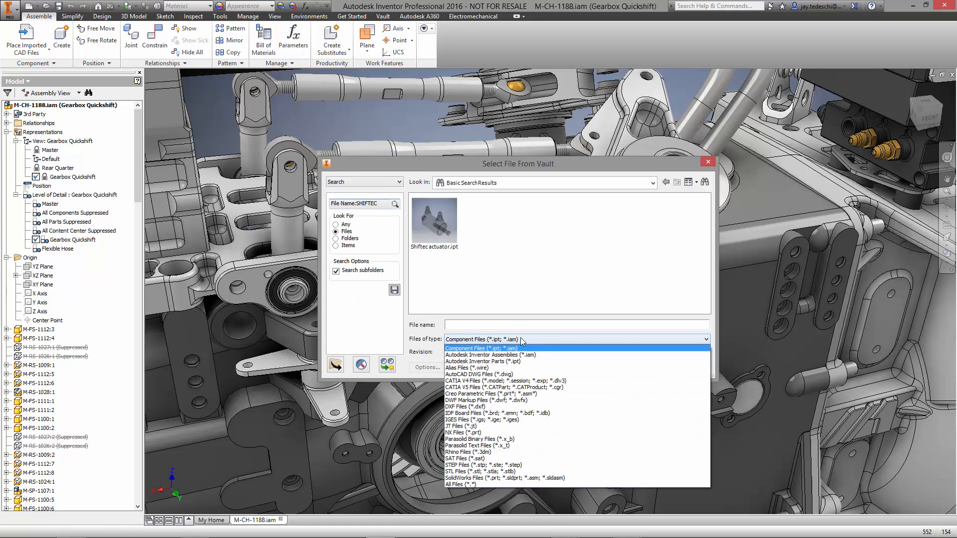
click(506, 478)
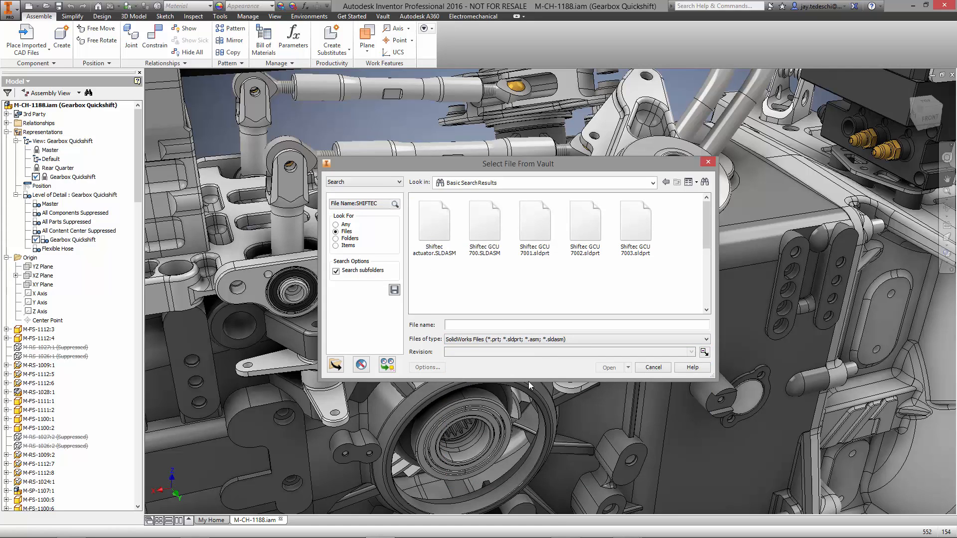
click(434, 227)
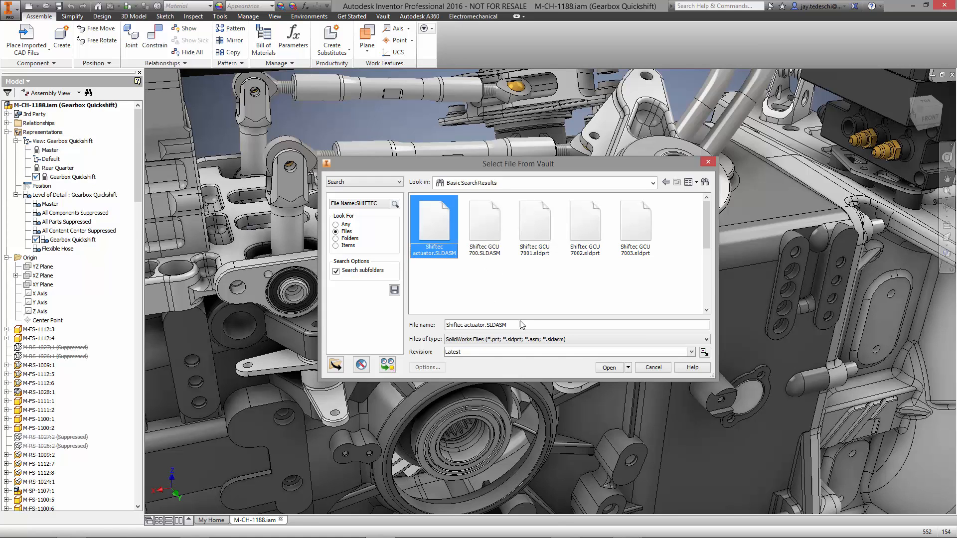
click(609, 368)
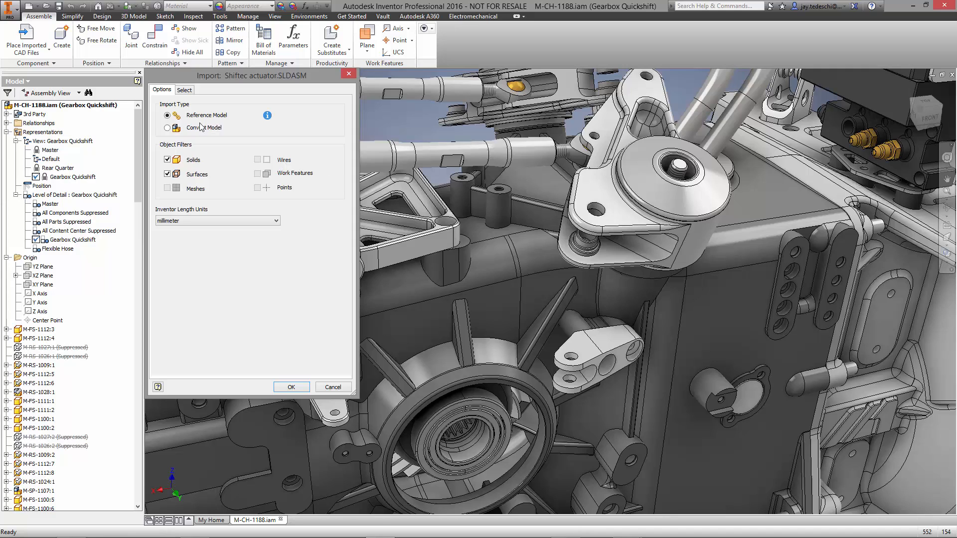
Import the actuator as a reference model, check out all requested files and place one instance below the gearbox linkage.
click(291, 386)
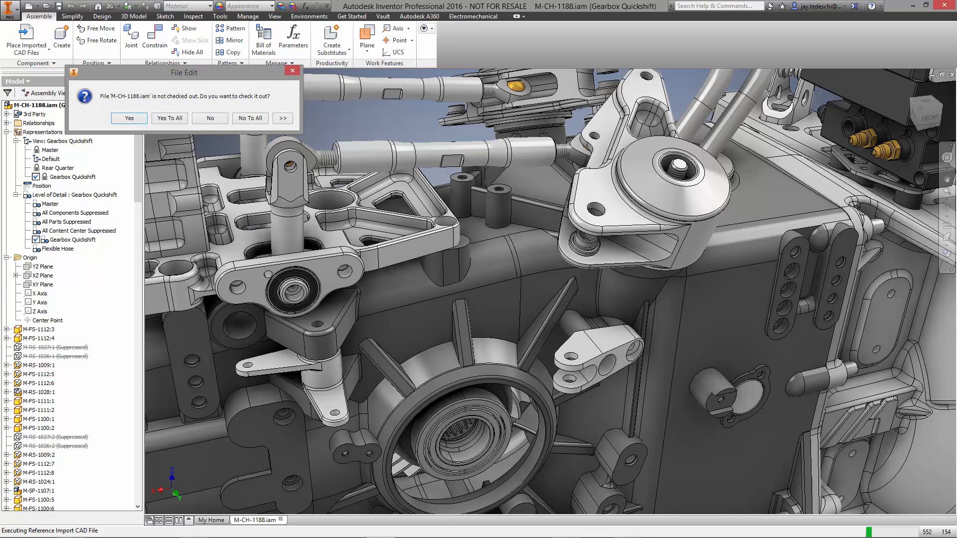
click(169, 119)
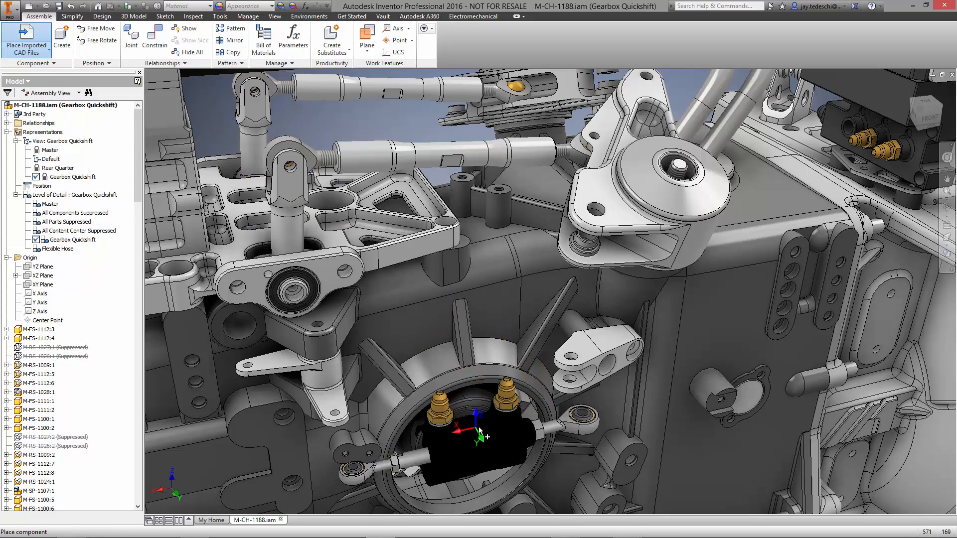
click(480, 431)
right_click(369, 120)
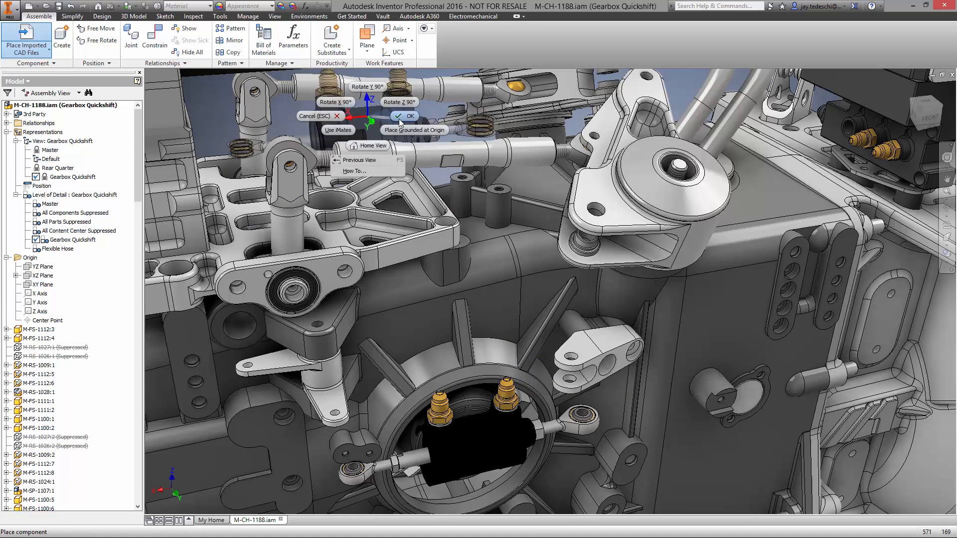
click(402, 117)
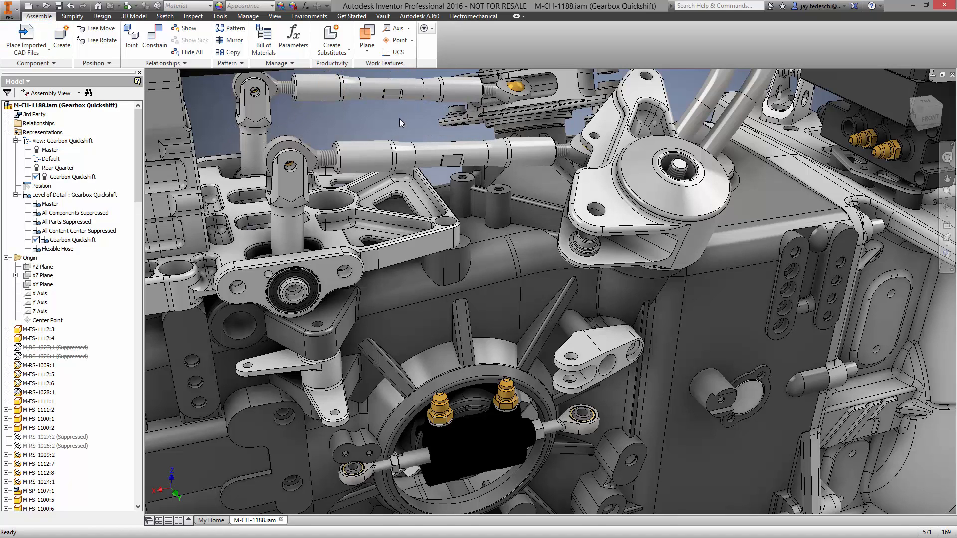
Apply an Insert constraint with 0.000 mm offset between the actuator's rod-end eye and the hole of the light clevis bracket on the gearbox.
right_click(399, 119)
click(399, 148)
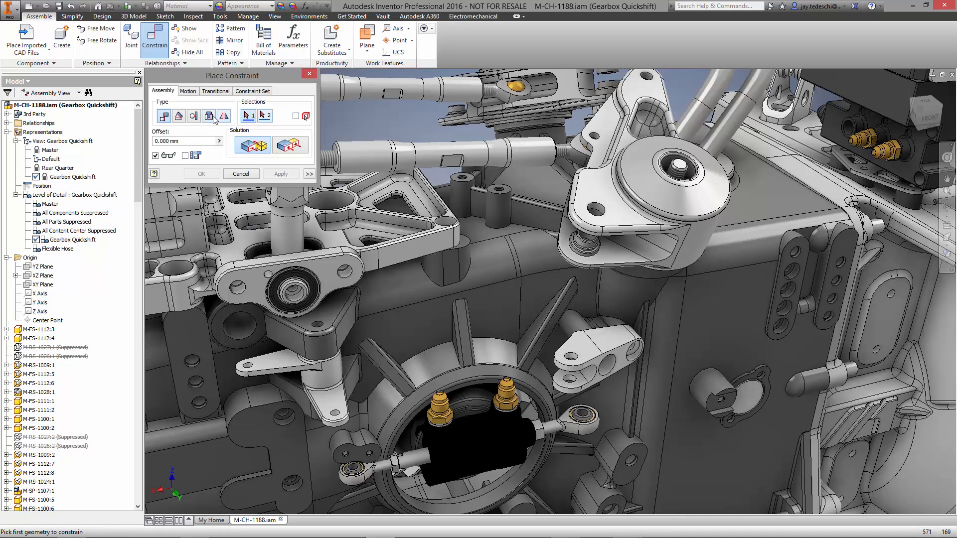
click(214, 117)
click(591, 420)
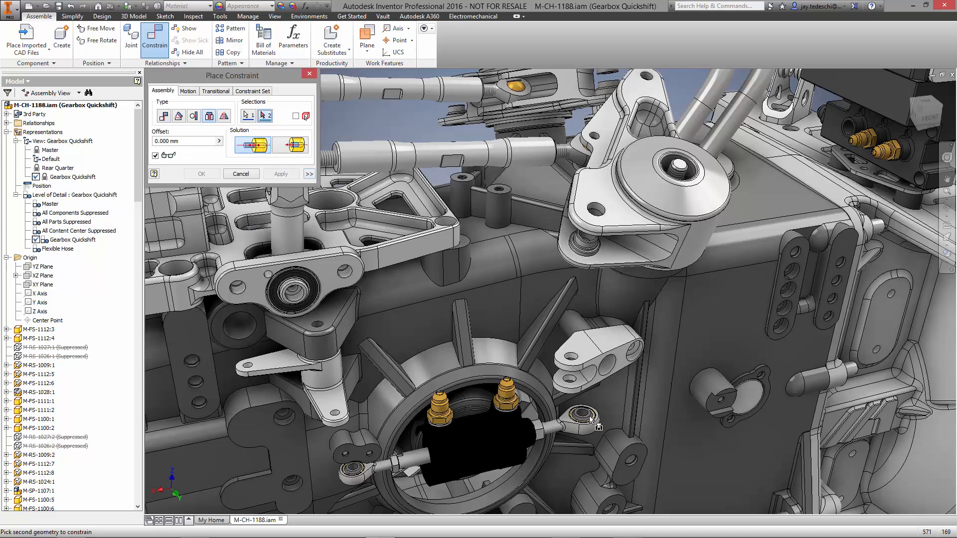
click(563, 372)
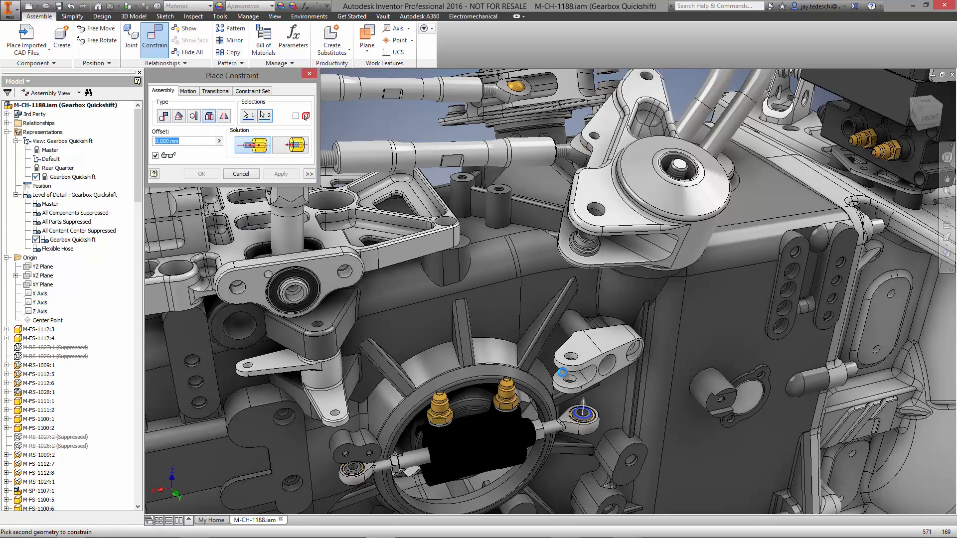
click(562, 373)
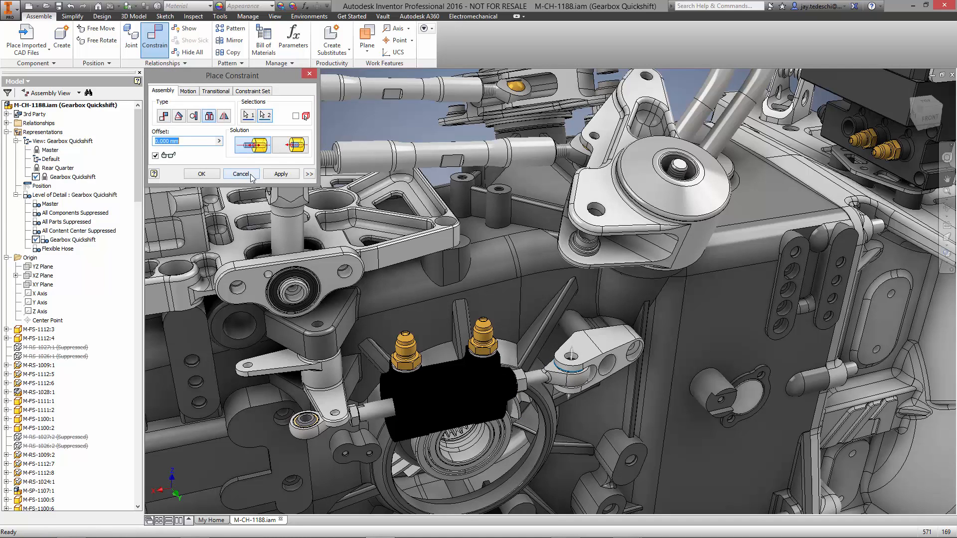
click(202, 174)
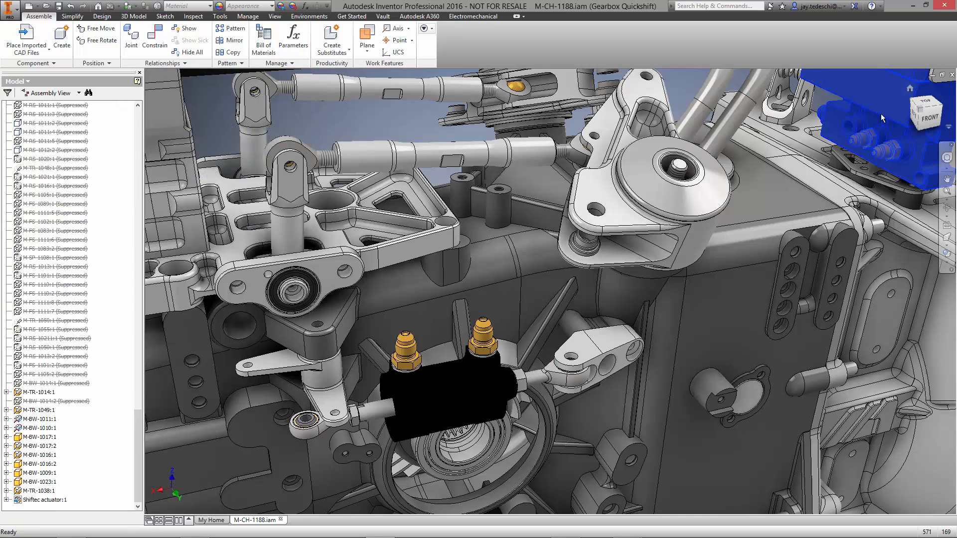
Edit the import of Shiftec GCU 700 to exclude parts 7003:1, 7004:1, 7005:1 and 7009:1.
right_click(881, 114)
click(846, 128)
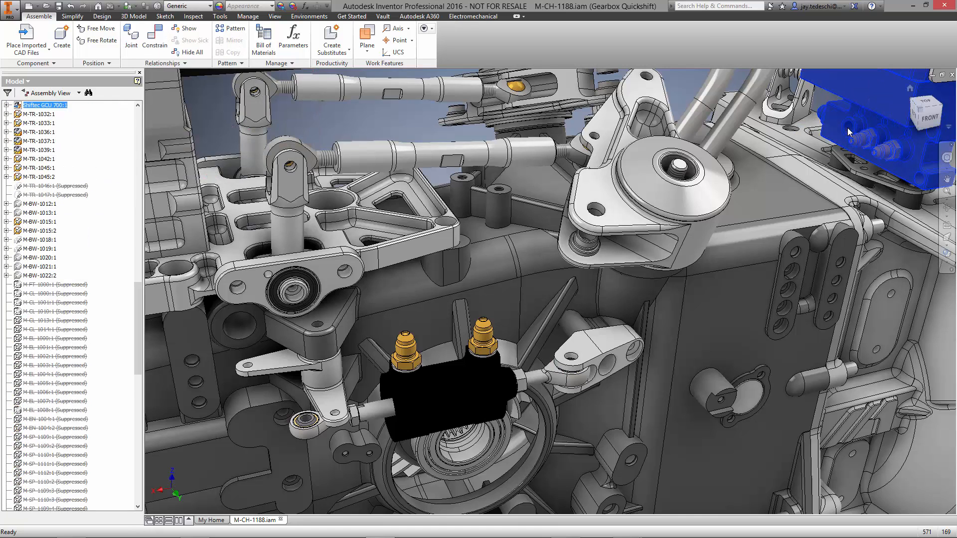
right_click(56, 109)
click(95, 144)
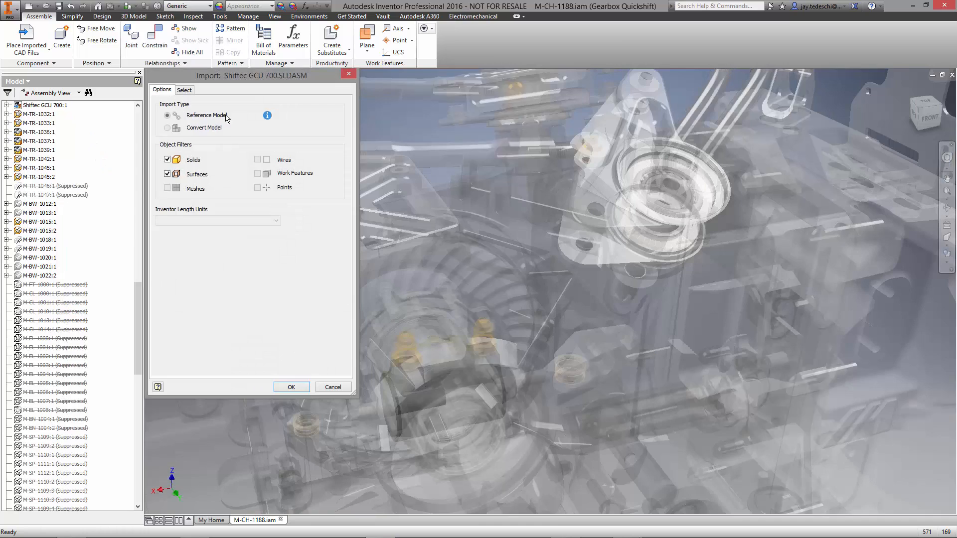
click(184, 89)
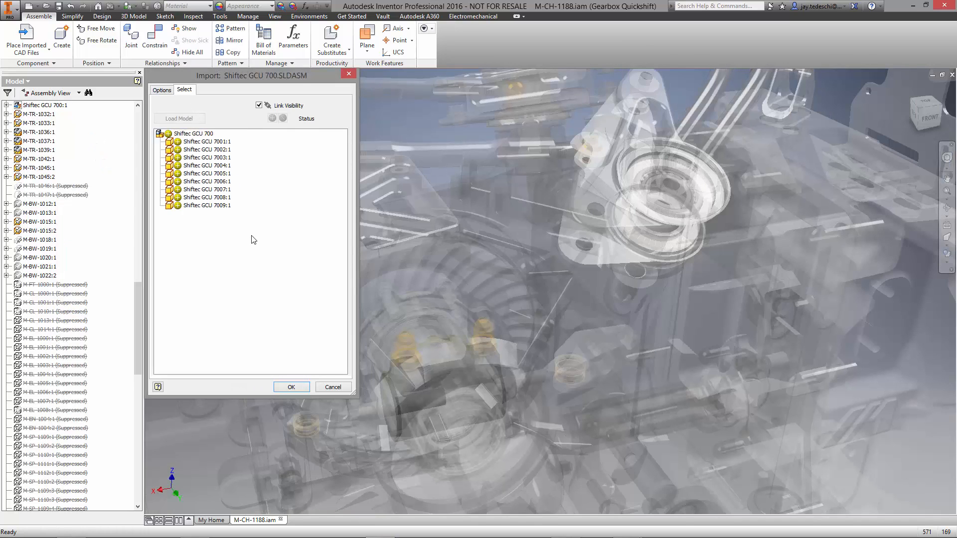
click(178, 157)
click(178, 165)
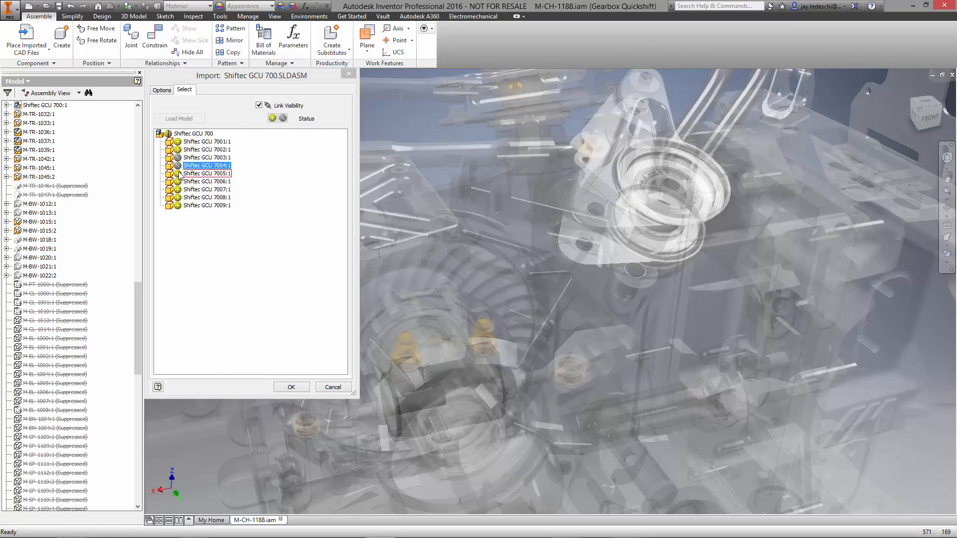
click(178, 173)
click(178, 206)
click(286, 380)
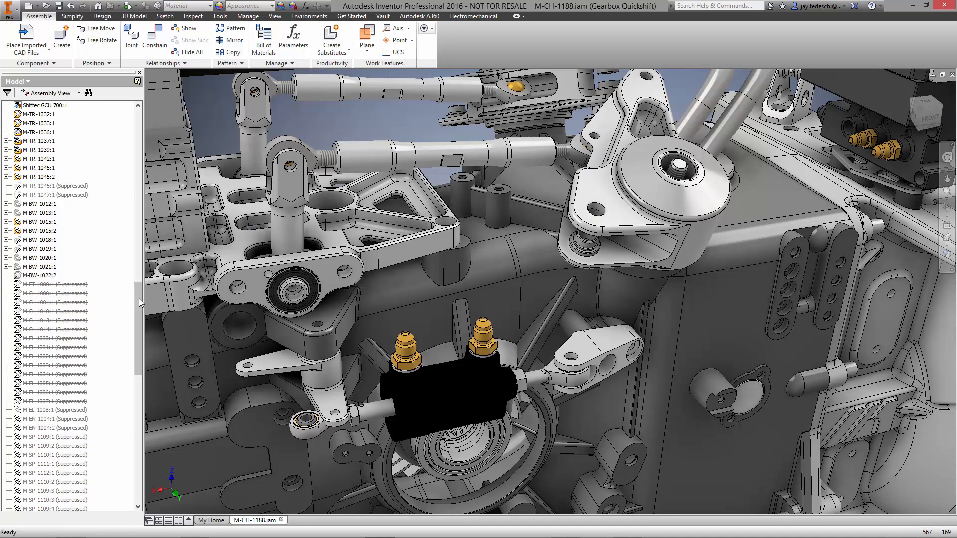
Activate the Flexible Hose level of detail.
drag(138, 298, 142, 120)
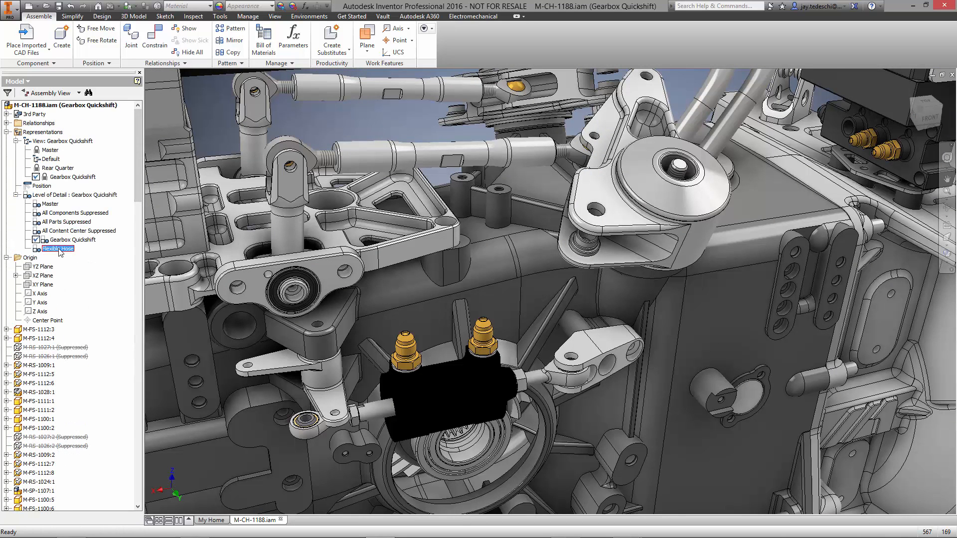
right_click(58, 249)
click(89, 278)
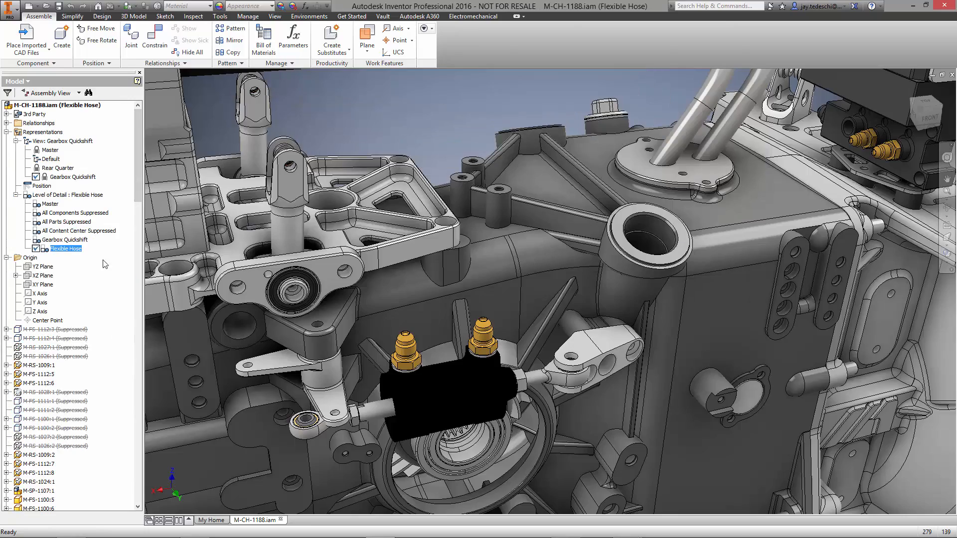
click(378, 119)
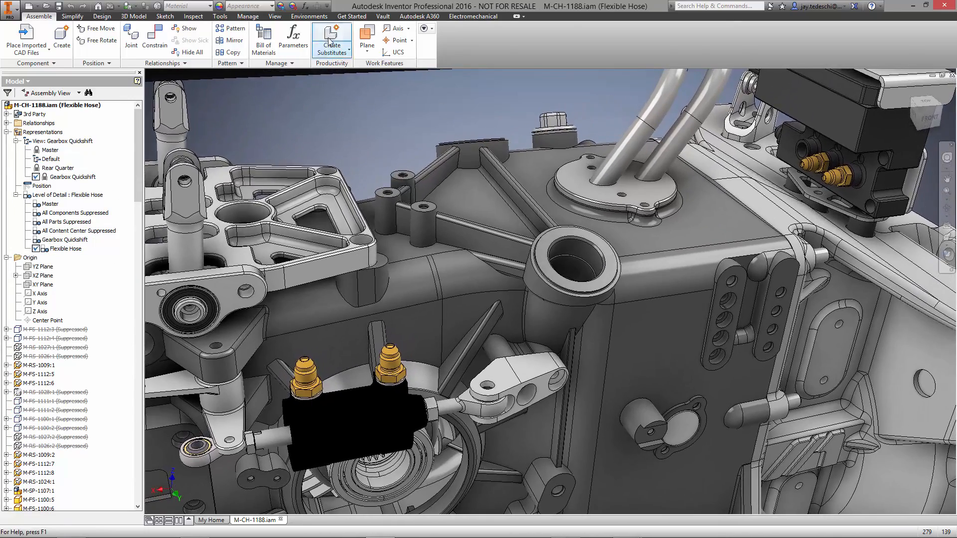
Create a Tube and Pipe run, numbering both new files with the TR code and accepting the generated names and locations.
click(314, 19)
click(160, 39)
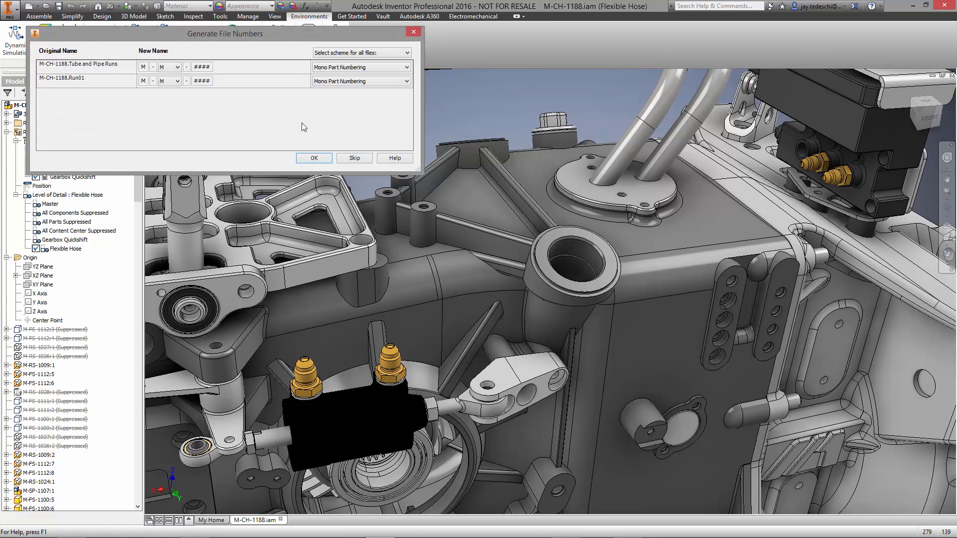
click(179, 66)
click(170, 168)
click(177, 81)
click(174, 181)
click(309, 158)
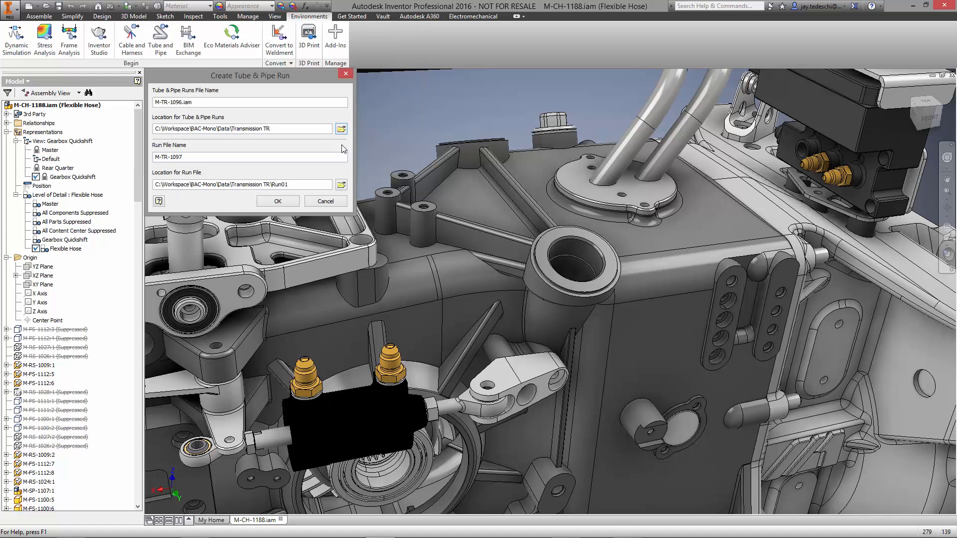
click(278, 201)
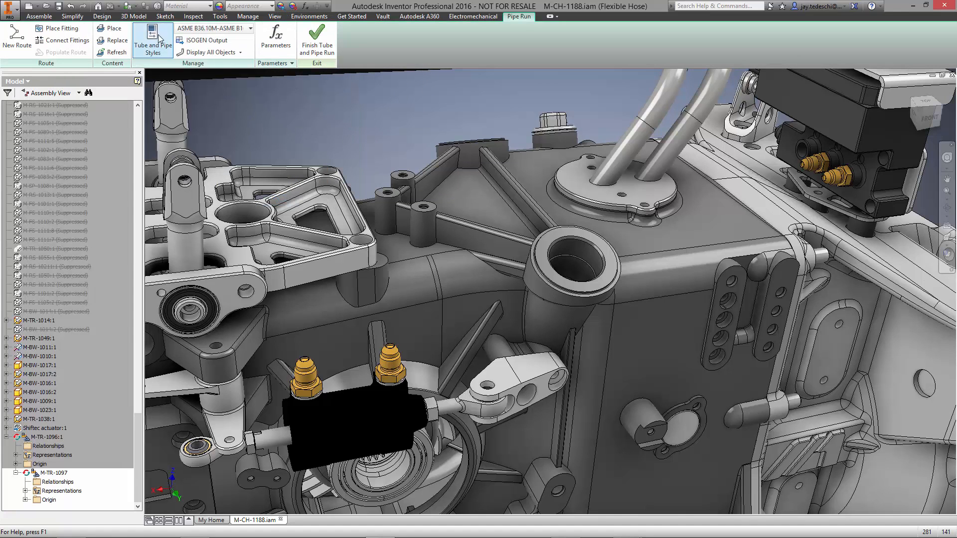
Copy the Flexible Hose style Hydraulic Hose - Female Thread - Swivel in the Tube & Pipe Styles.
click(153, 43)
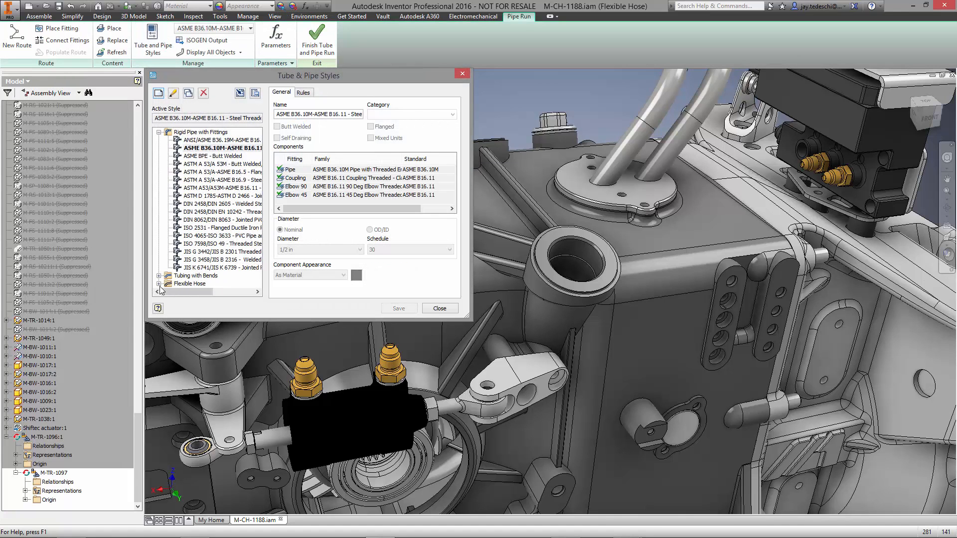
click(159, 284)
click(240, 252)
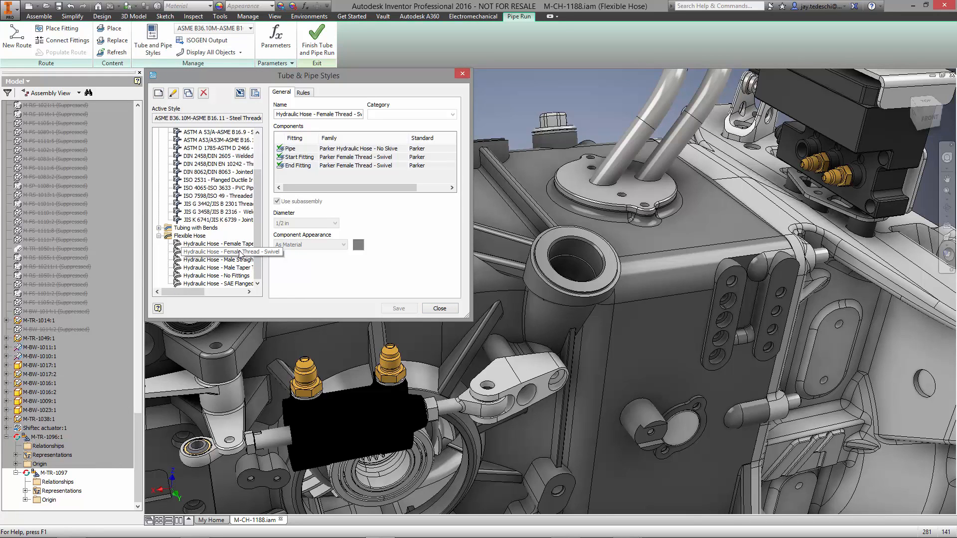
right_click(240, 251)
click(267, 299)
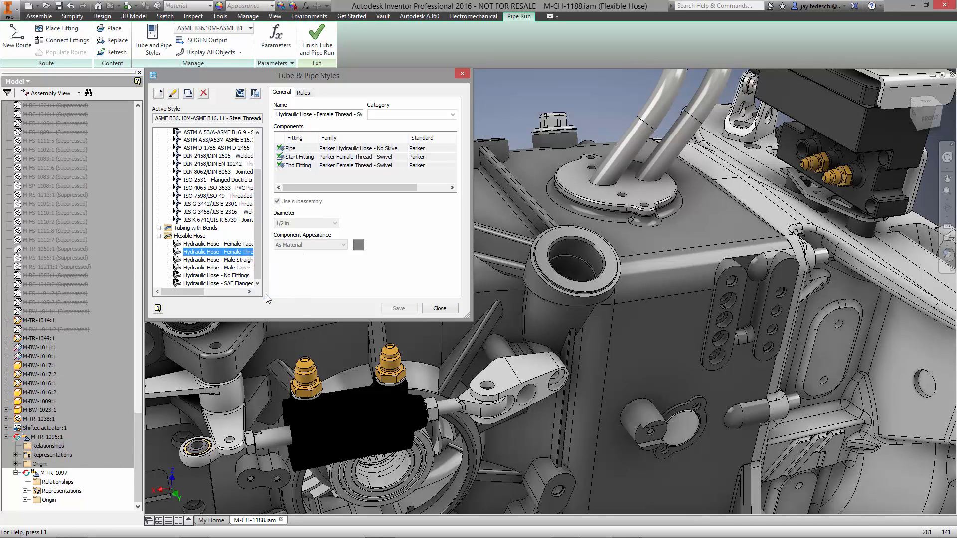
Rename the copied hose style Hydraulic Hose - Pneumatic Quickshift, set its diameter to 1/4 in and save it.
right_click(239, 260)
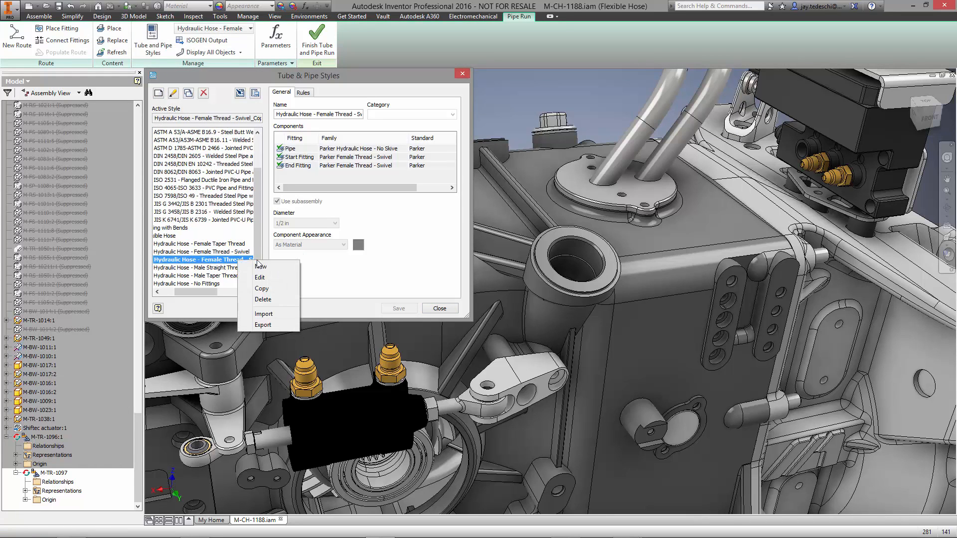
click(259, 278)
drag(318, 114, 388, 119)
text(Pneumatic Quic)
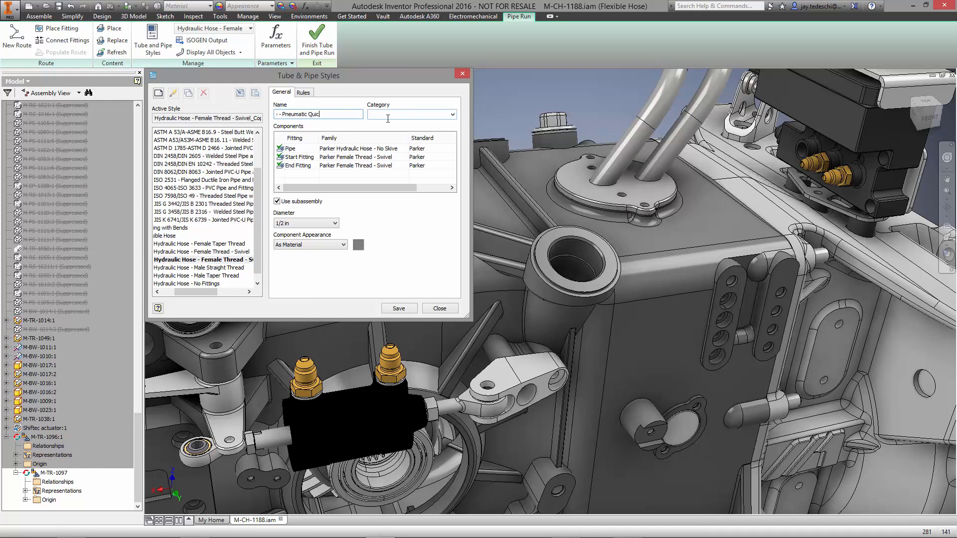
text(kshift)
click(335, 223)
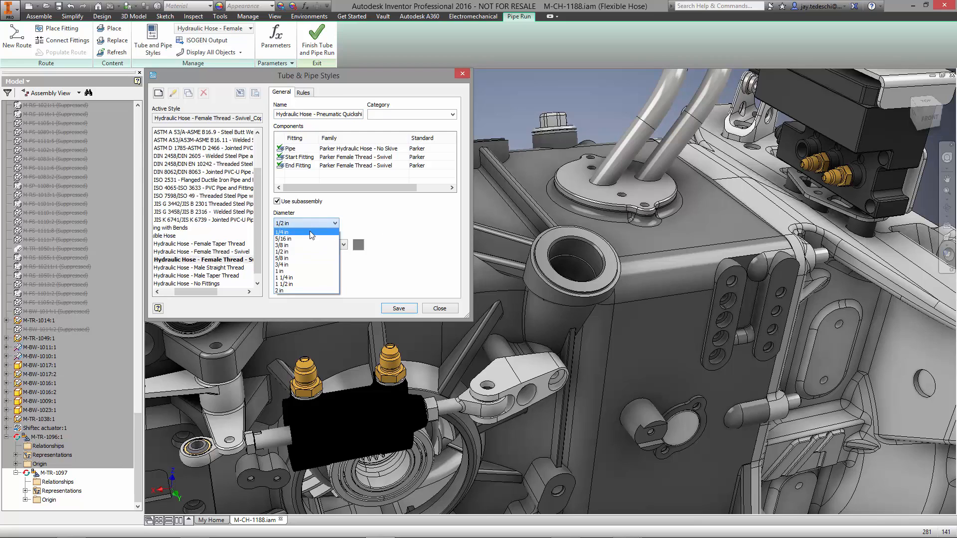
click(299, 238)
click(400, 309)
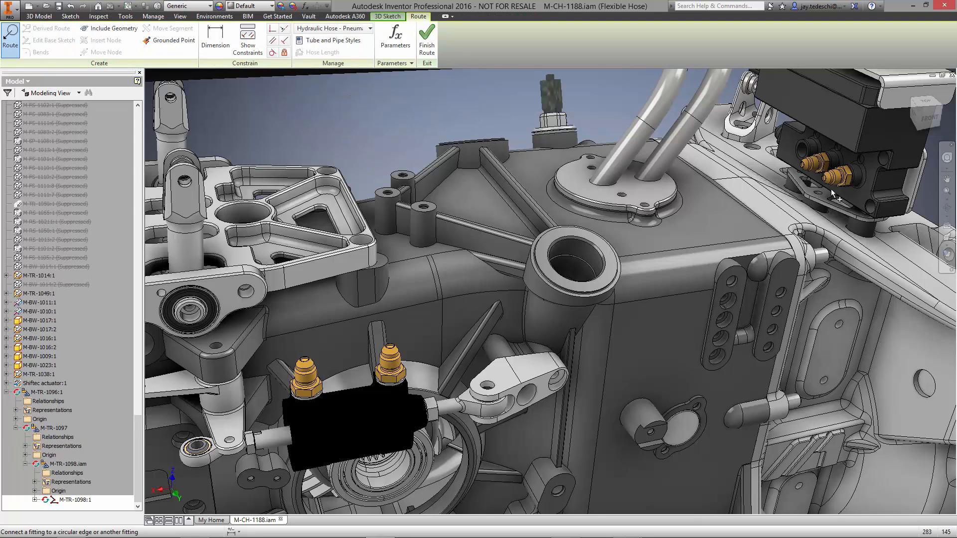
Route the first hose from the valve block's front brass fitting to the actuator fitting nearer the clevis bracket, via points offset 30 mm from the gearbox.
click(824, 178)
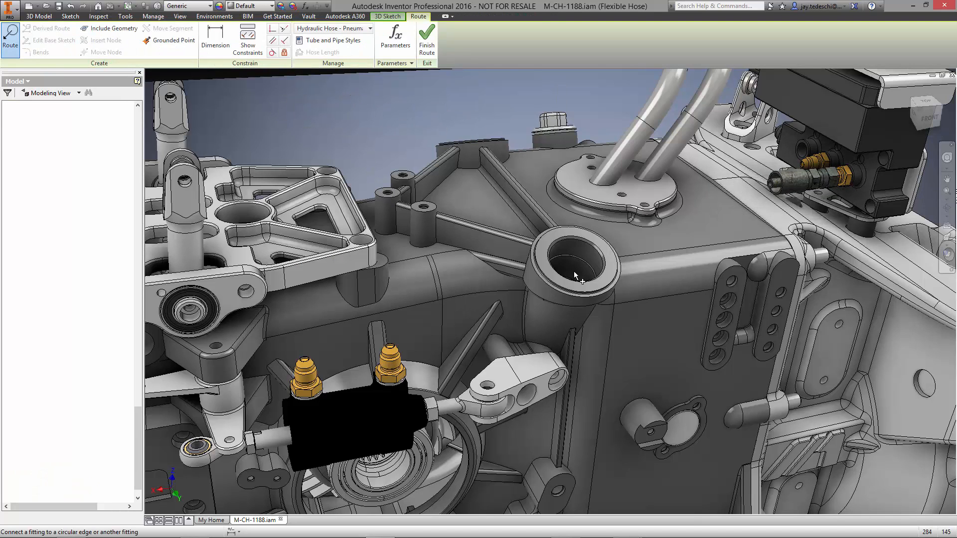
click(394, 346)
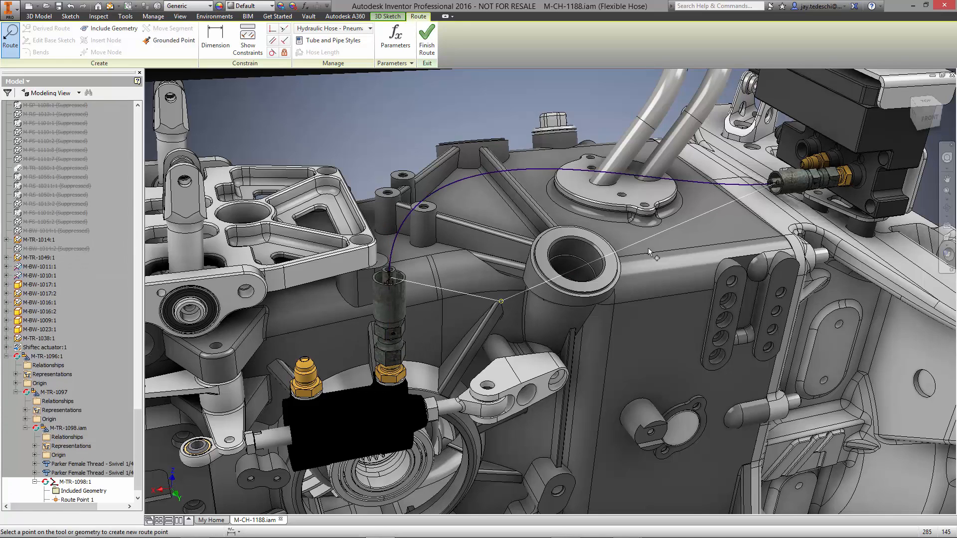
right_click(717, 224)
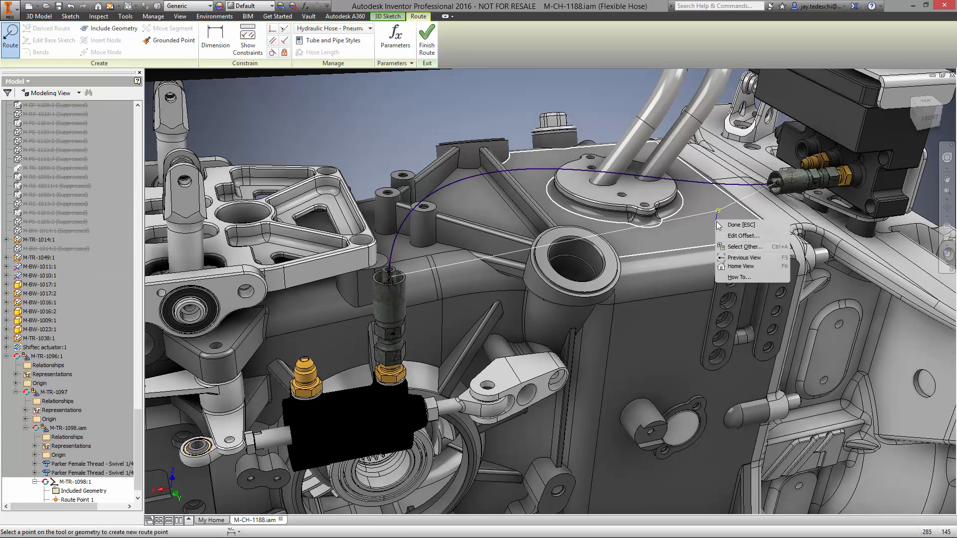
click(739, 241)
text(30)
key(Return)
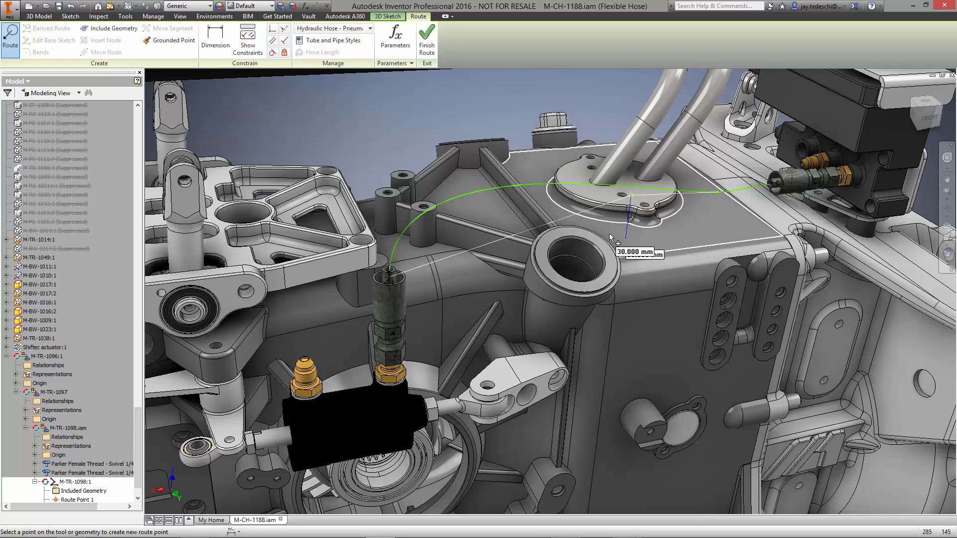
click(511, 229)
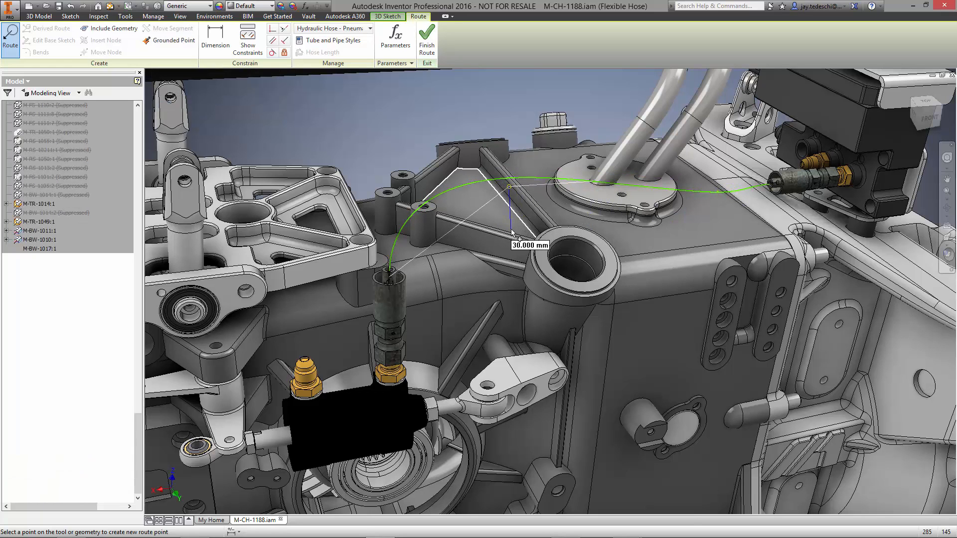
Create a second hose route from the valve block's rear brass fitting to the actuator's other fitting, using route points offset 30 mm.
right_click(379, 124)
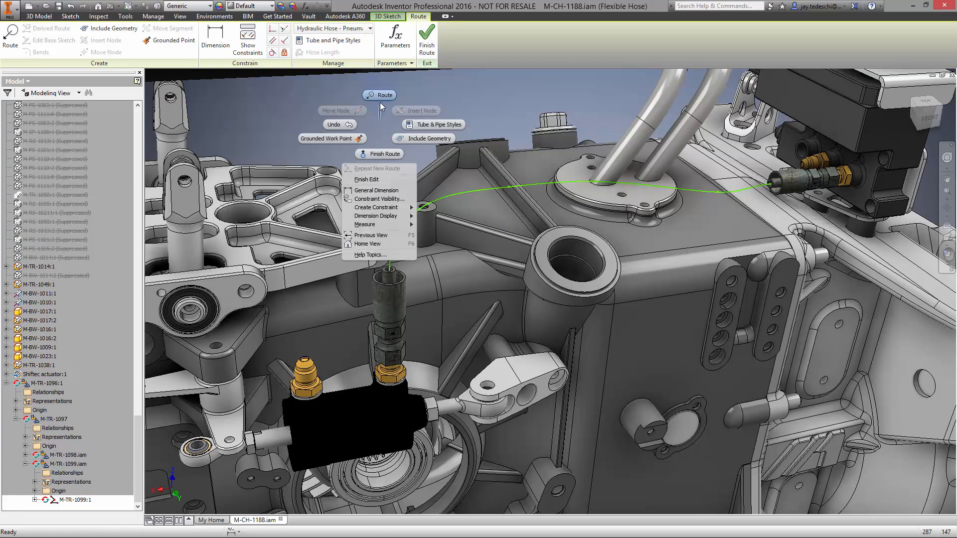
click(378, 99)
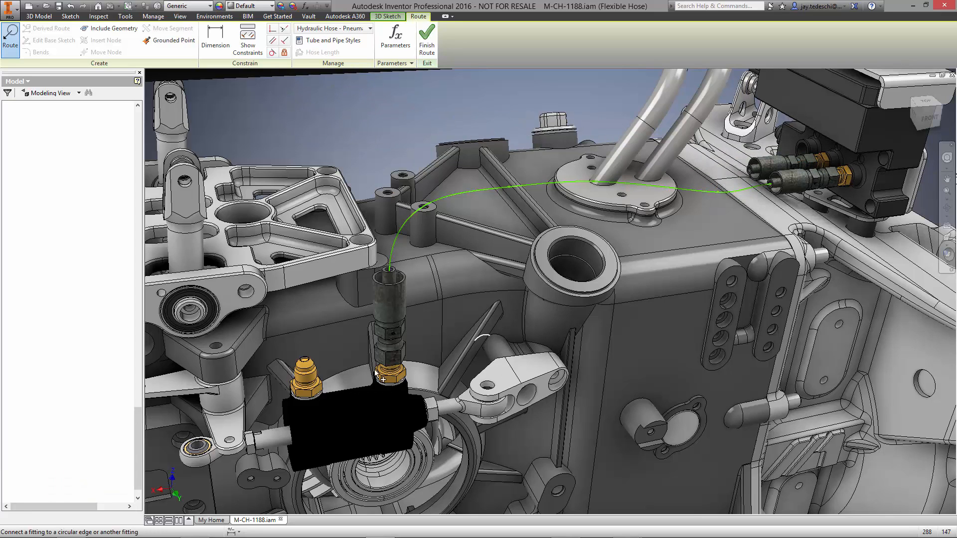
click(305, 362)
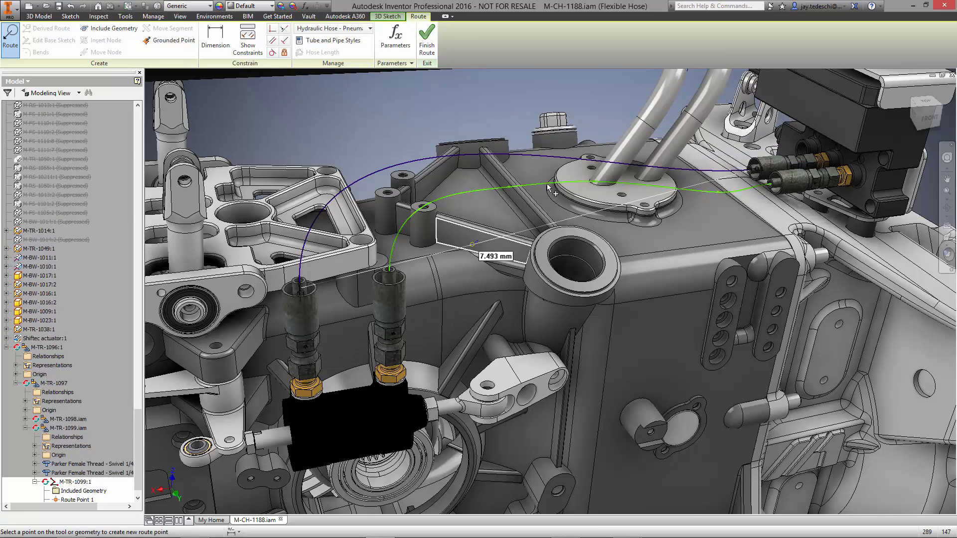
click(703, 187)
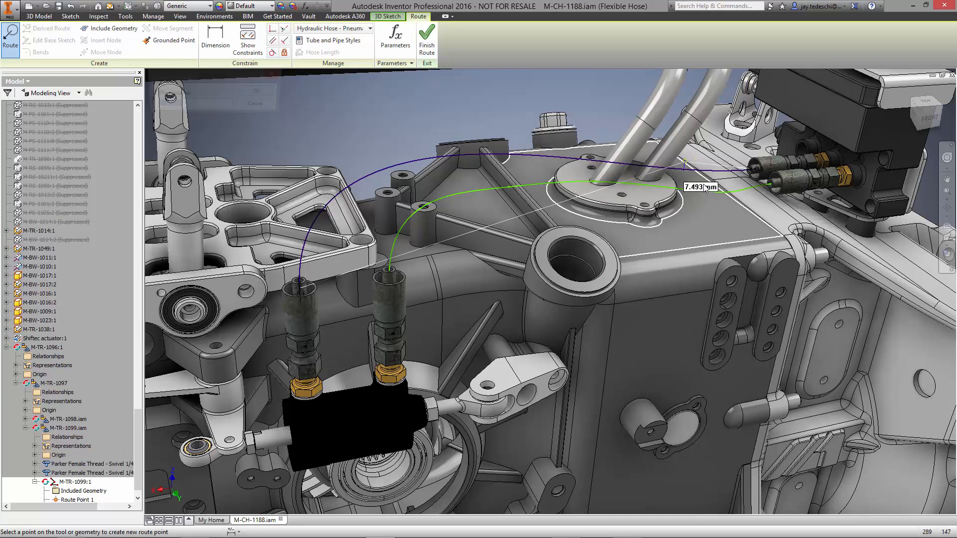
text(30)
key(Return)
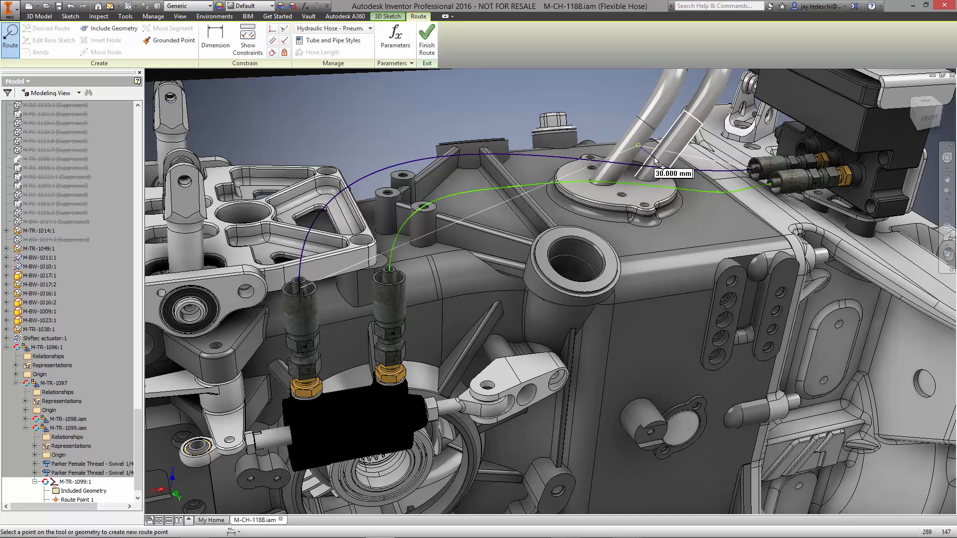
click(645, 156)
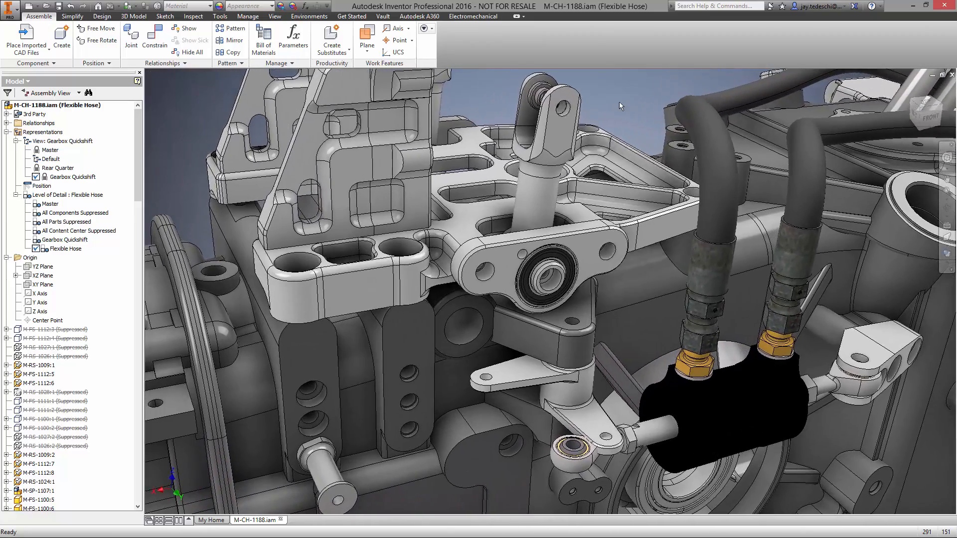
Start placing a component from Vault and search for files whose Description is SELECTOR.
right_click(619, 102)
click(618, 72)
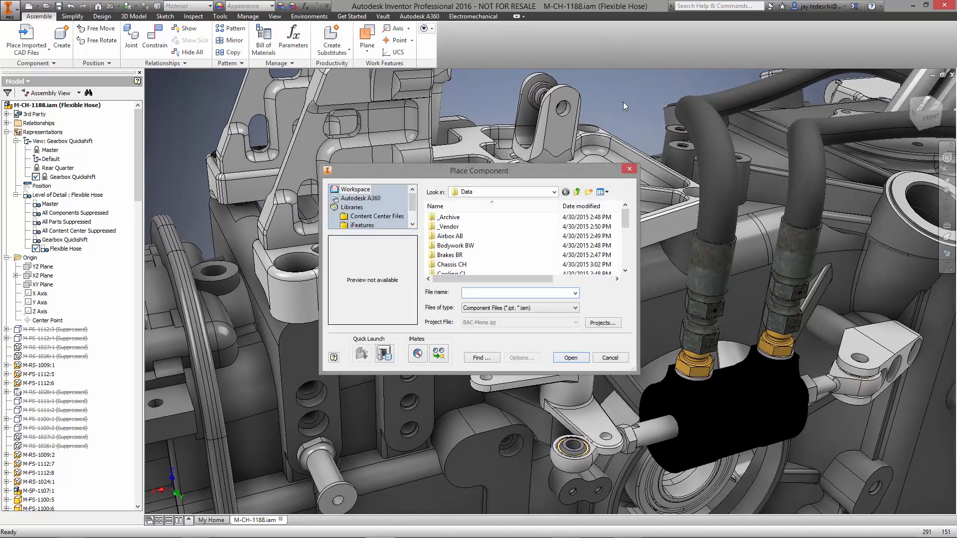
click(388, 355)
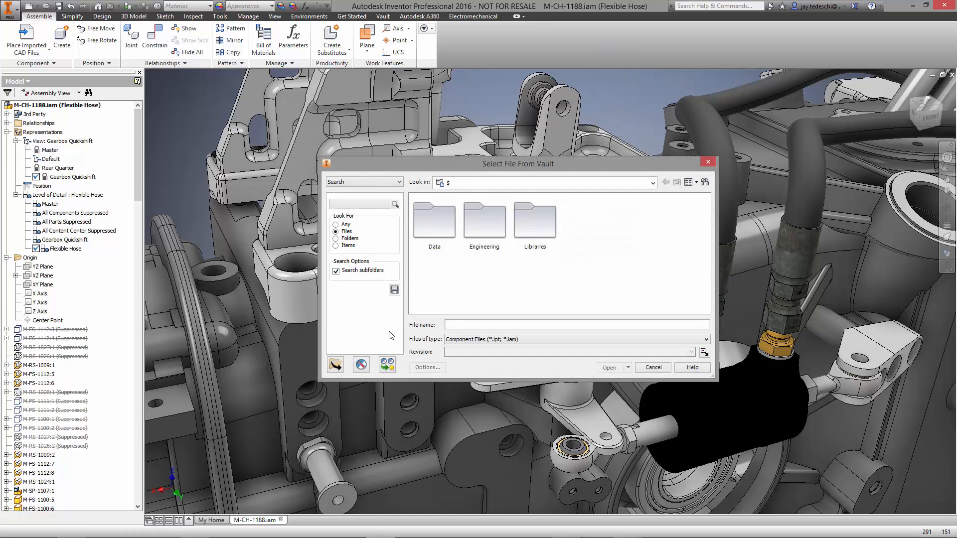
click(372, 205)
drag(411, 244, 413, 292)
click(365, 300)
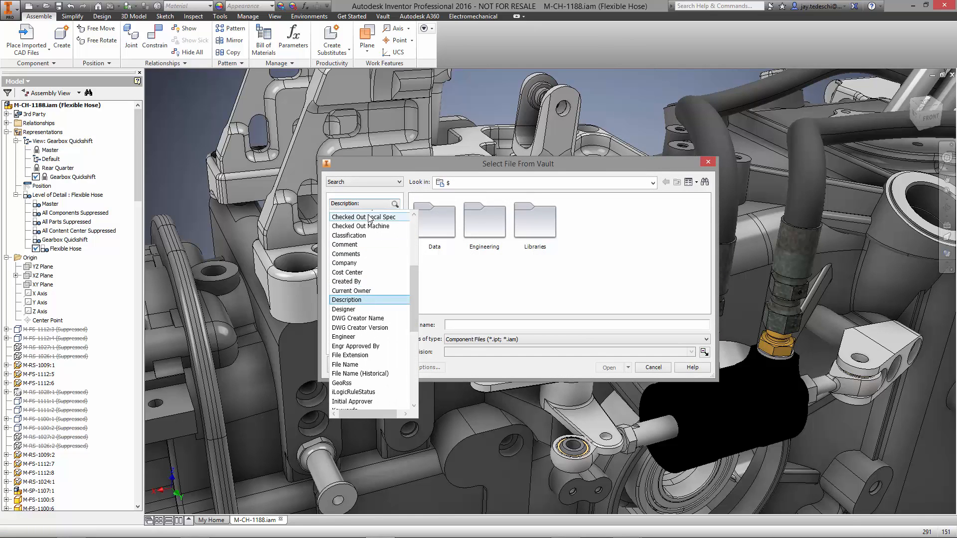
text(SELECTOR)
key(Return)
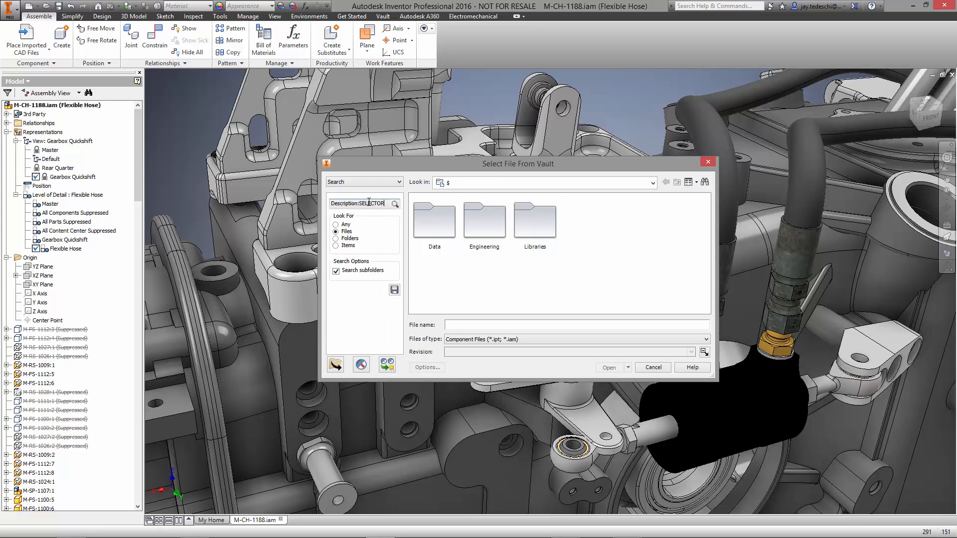
Open the component found in Vault and place one instance grounded at the assembly origin.
click(435, 227)
click(610, 368)
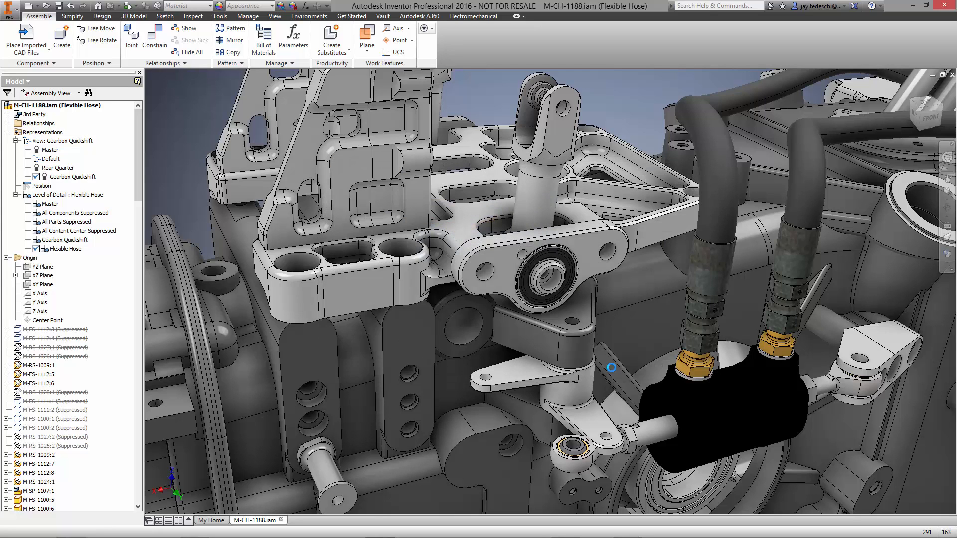
right_click(459, 326)
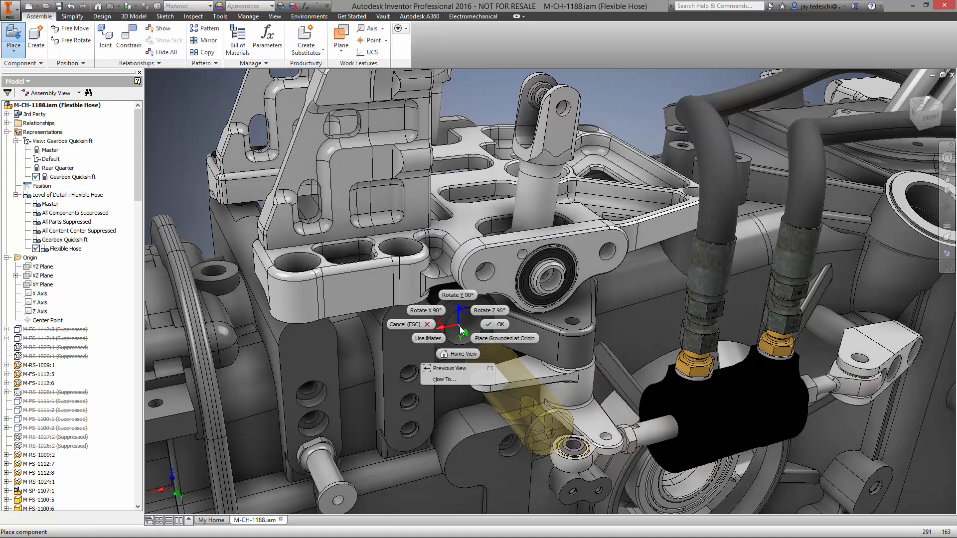
click(496, 340)
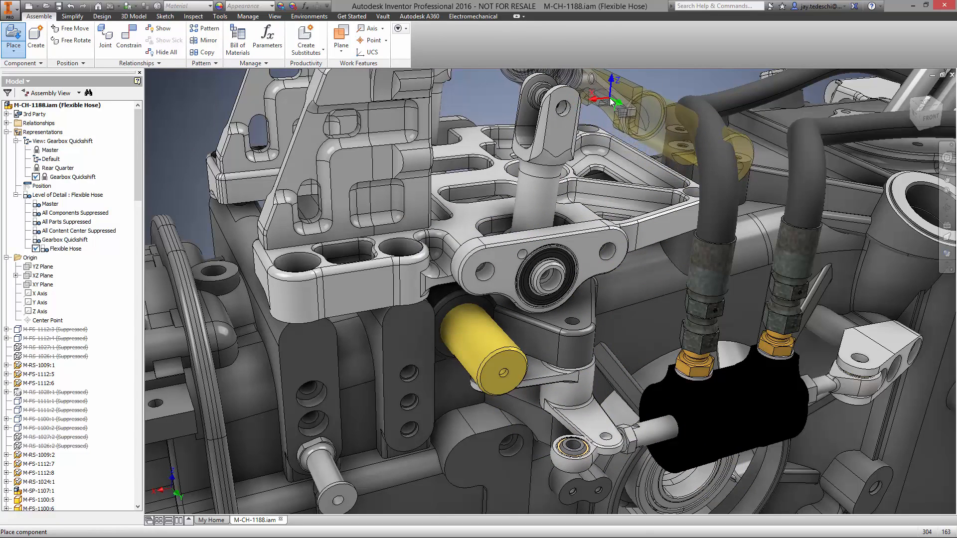
right_click(609, 98)
click(637, 94)
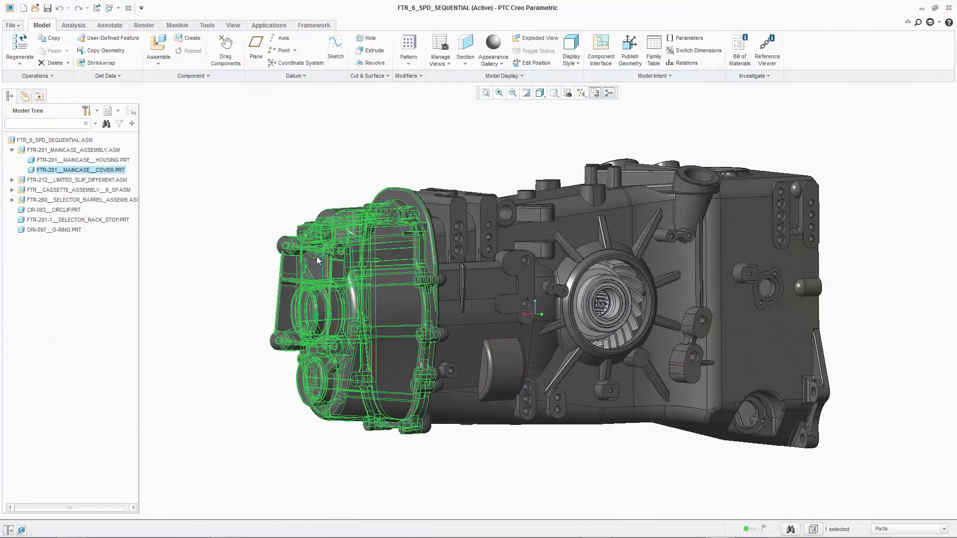
Switch to PTC Creo Parametric and hide FTR-201__MAINCASE__COVER.PRT in the FTR_6_SPD_SEQUENTIAL assembly.
right_click(116, 170)
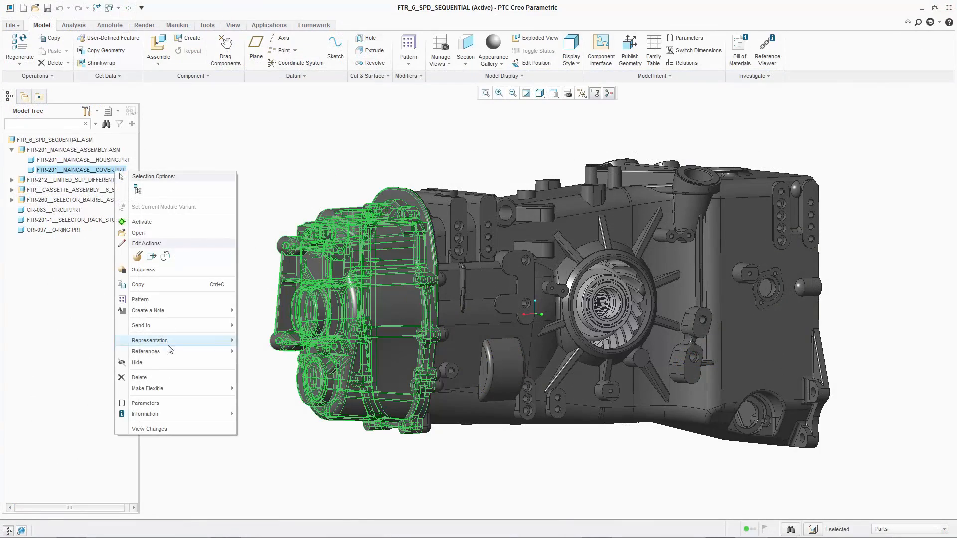
click(167, 363)
scroll(199, 315, up, 6)
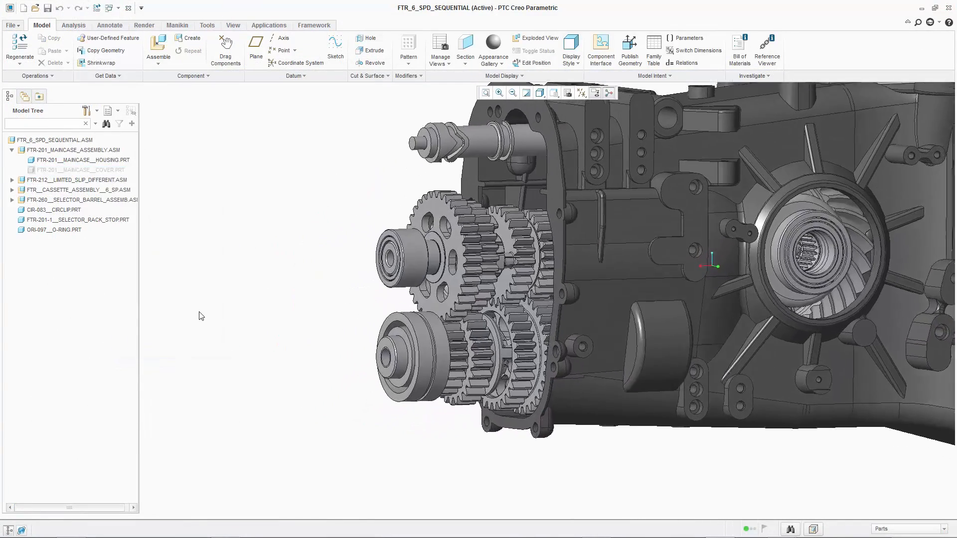
Replace the large upper gear FTR-RATIO-STD__01P.PRT with the unrelated component ftr_final-ratio-std_01p_.prt from the _Vendor folder.
click(454, 231)
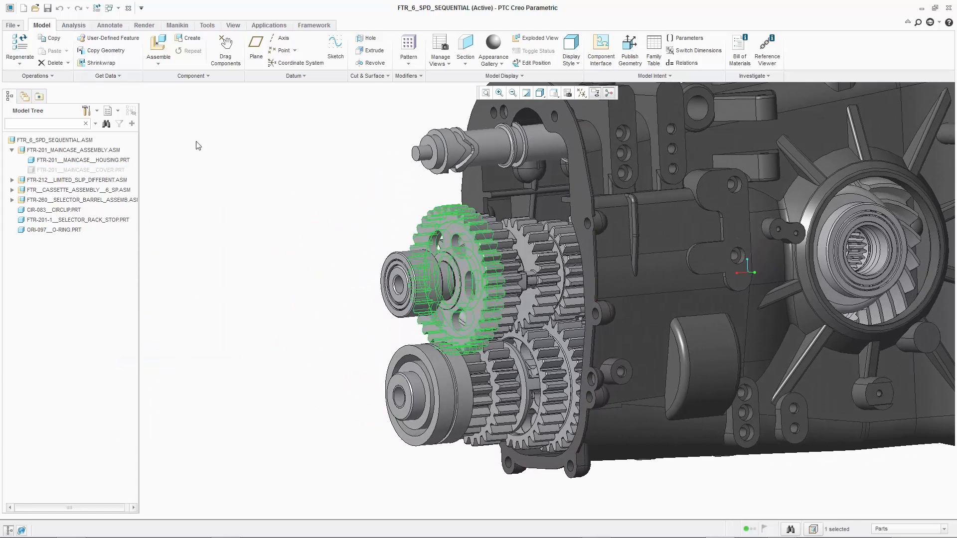
click(55, 78)
click(55, 156)
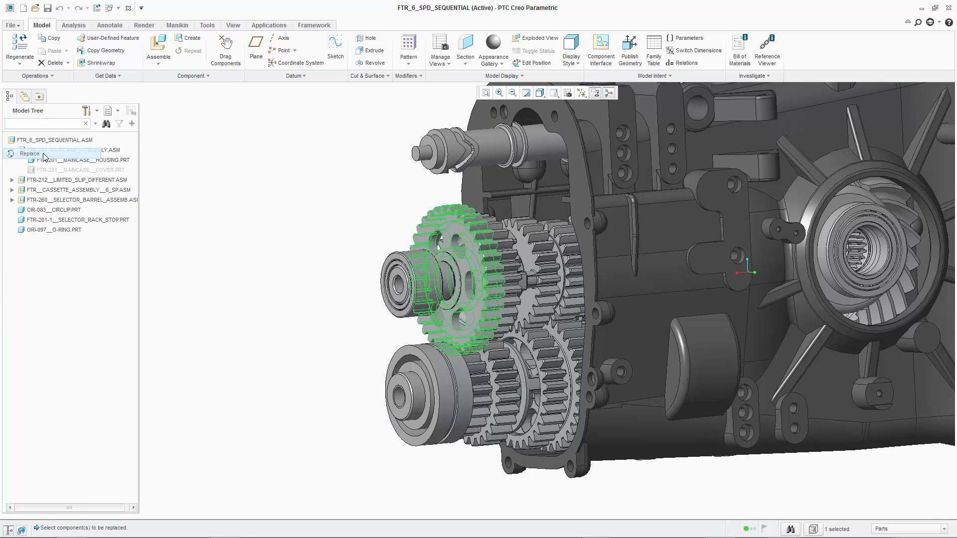
click(746, 218)
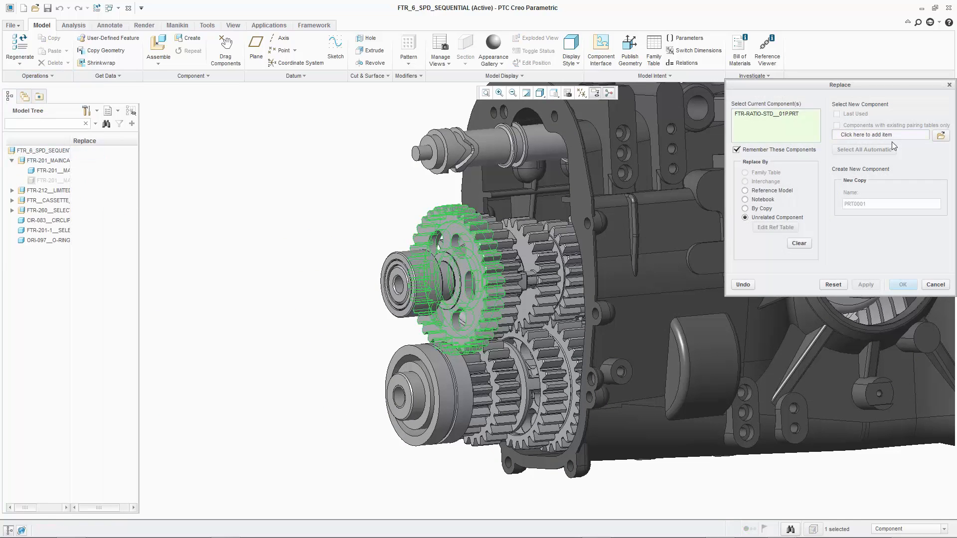
click(941, 137)
click(630, 181)
text(FTR)
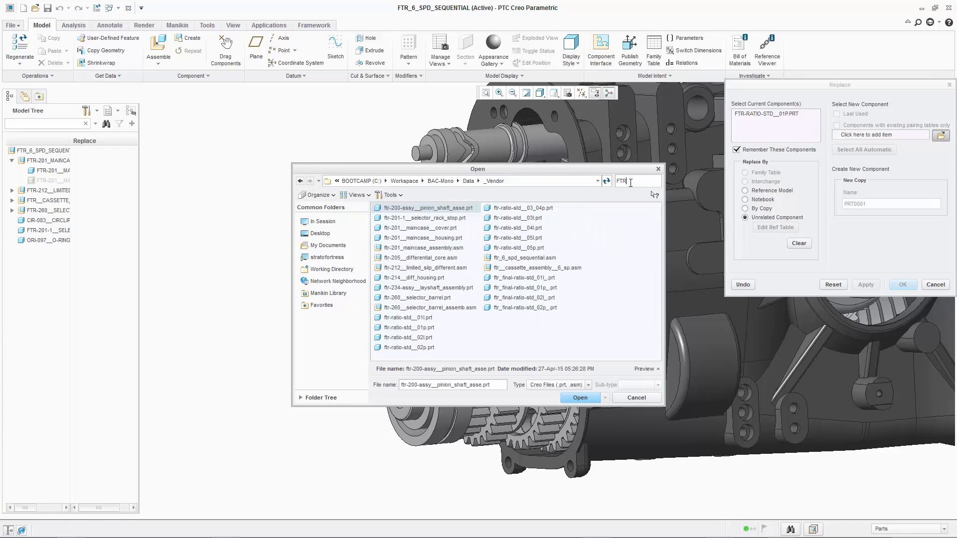
click(548, 288)
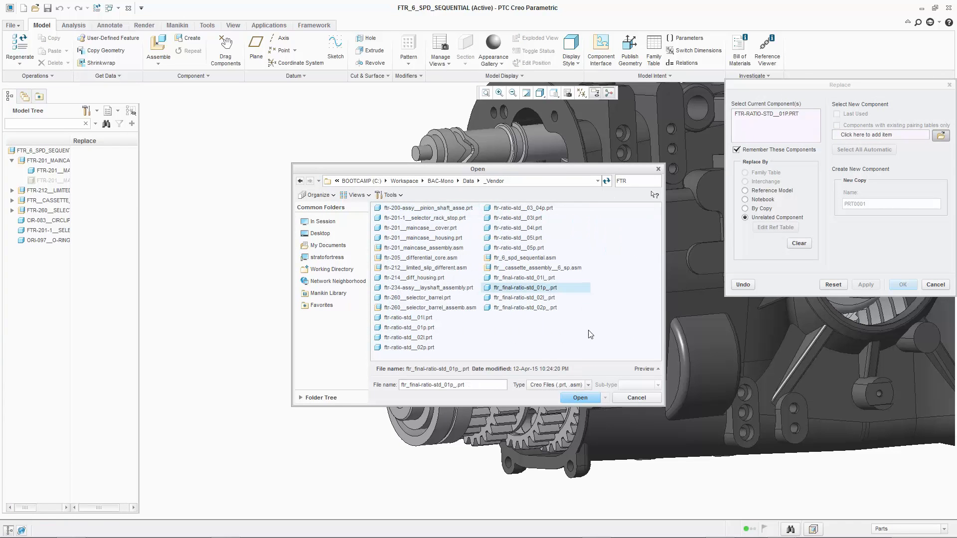
click(581, 398)
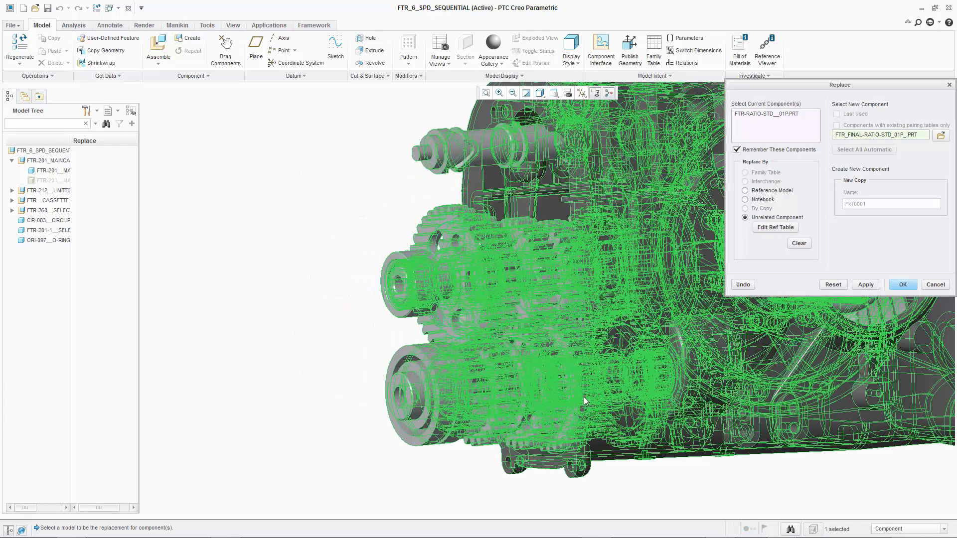
click(867, 285)
Replace gears FTR-RATIO-STD__01L.PRT and FTR-RATIO-STD__02L.PRT with unrelated components, using ftr_final-ratio-std_02l_.prt for the 02L gear.
click(485, 387)
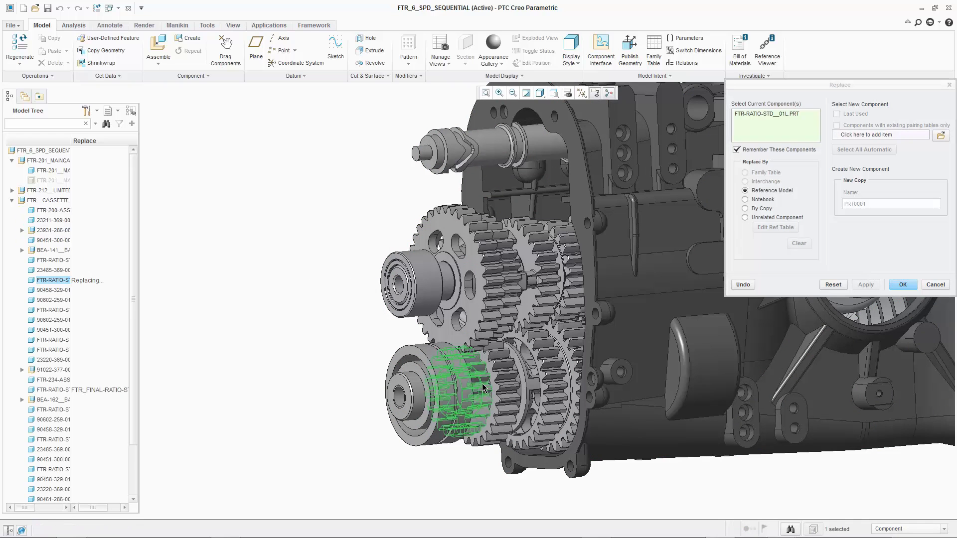
click(788, 217)
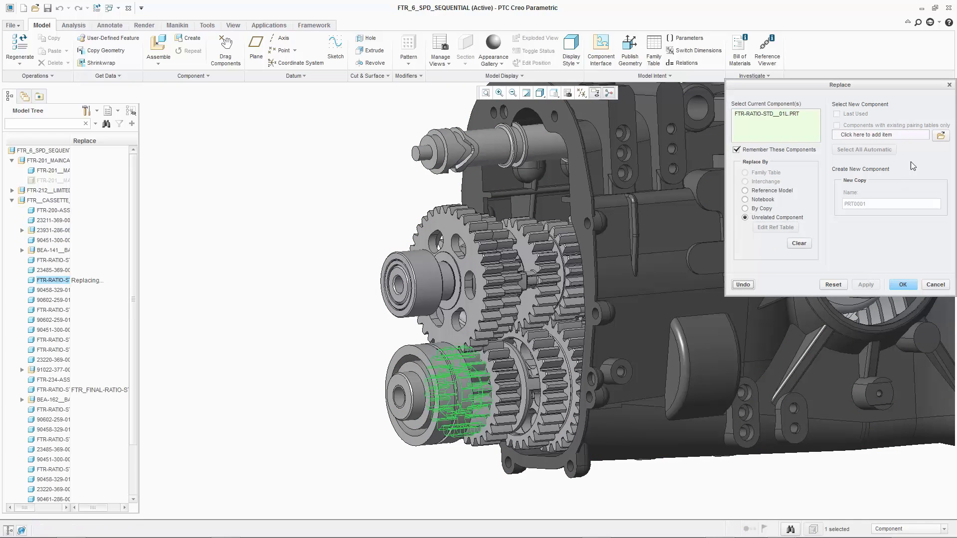
click(940, 136)
click(491, 240)
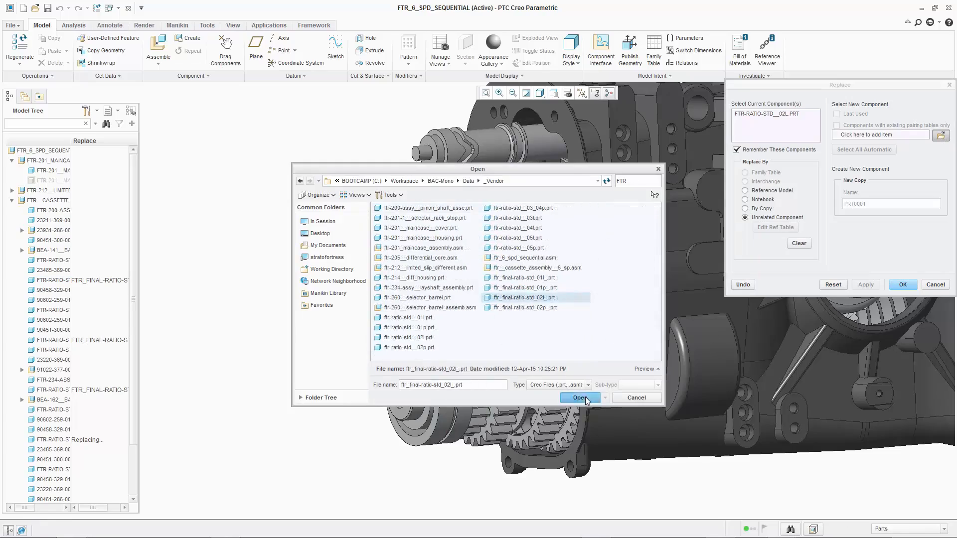
click(580, 399)
click(904, 285)
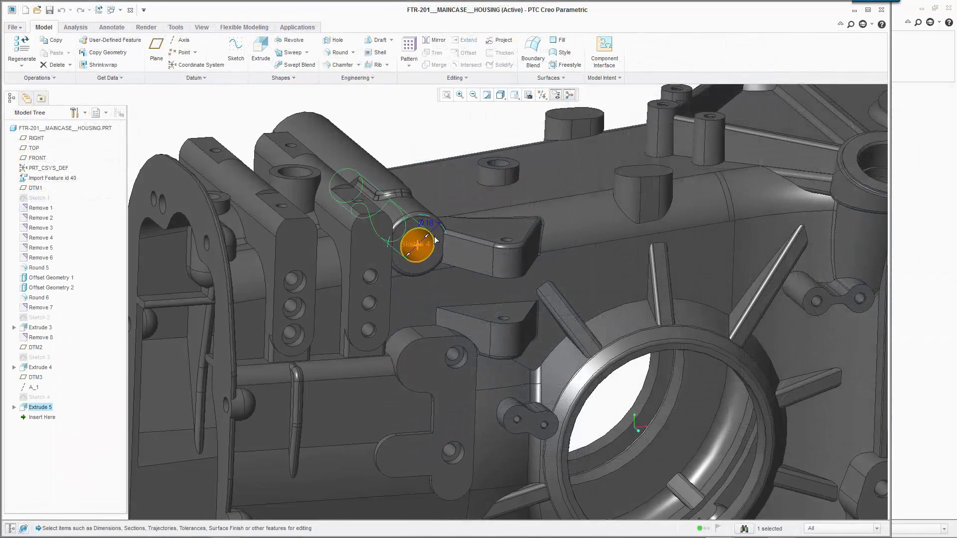
Set the bore diameter of Extrude 5 in FTR-201__MAINCASE__HOUSING.PRT to 22.5.
double_click(429, 223)
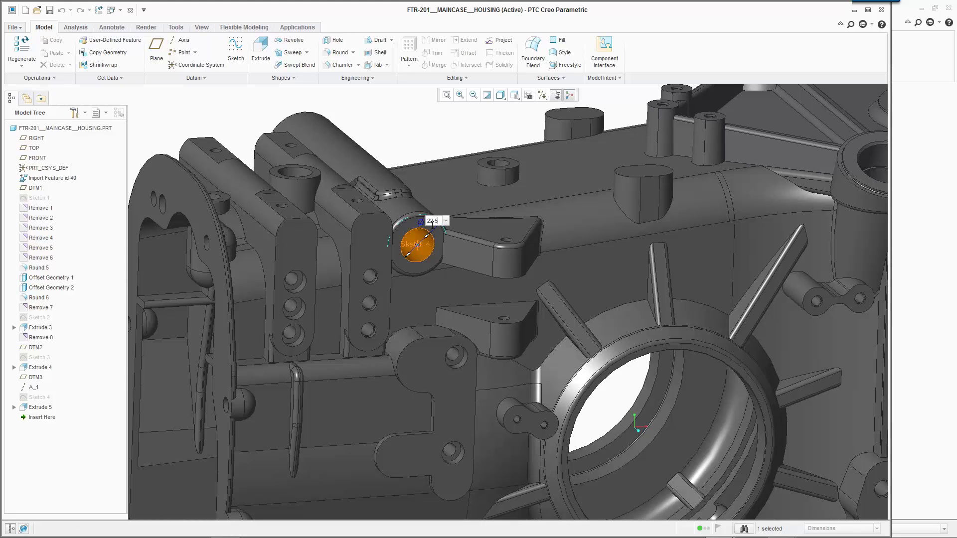
key(Return)
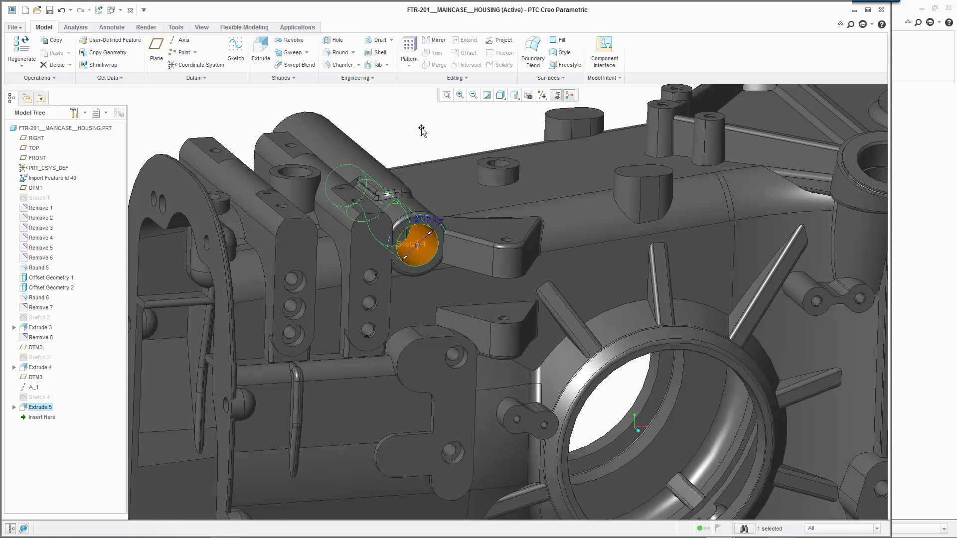
Extrude Sketch 1 symmetrically to a depth of 45 as a material-removing cut through the two triangular housing lugs.
click(39, 198)
click(260, 49)
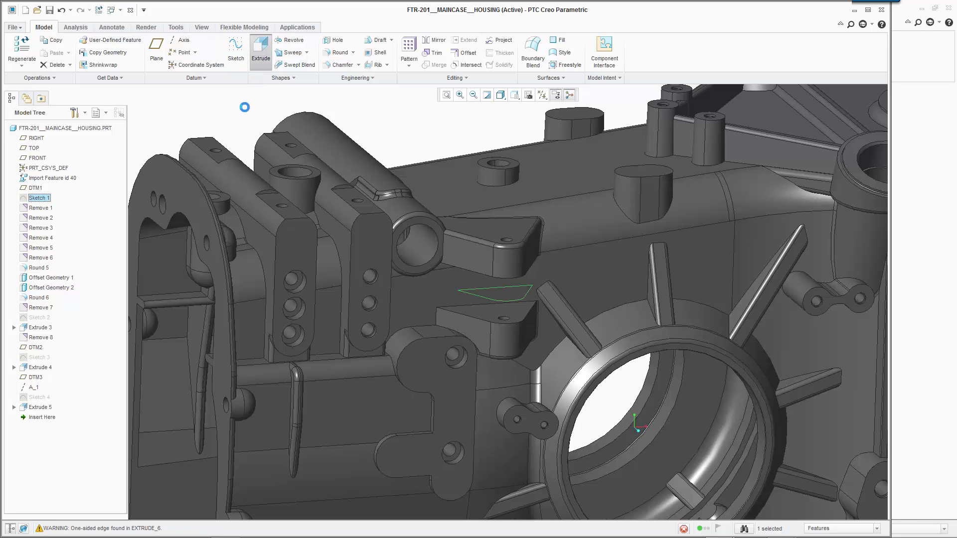
click(57, 53)
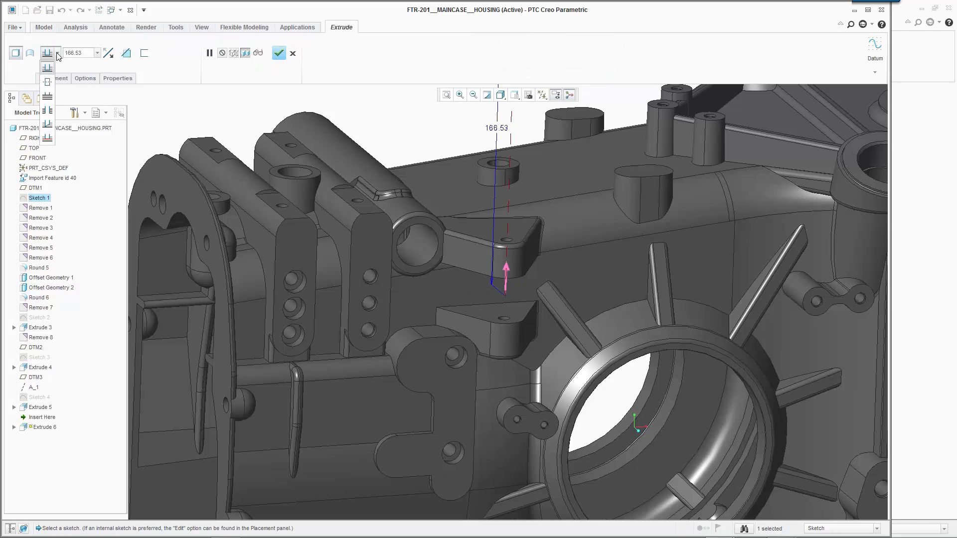
click(48, 82)
double_click(90, 53)
text(45)
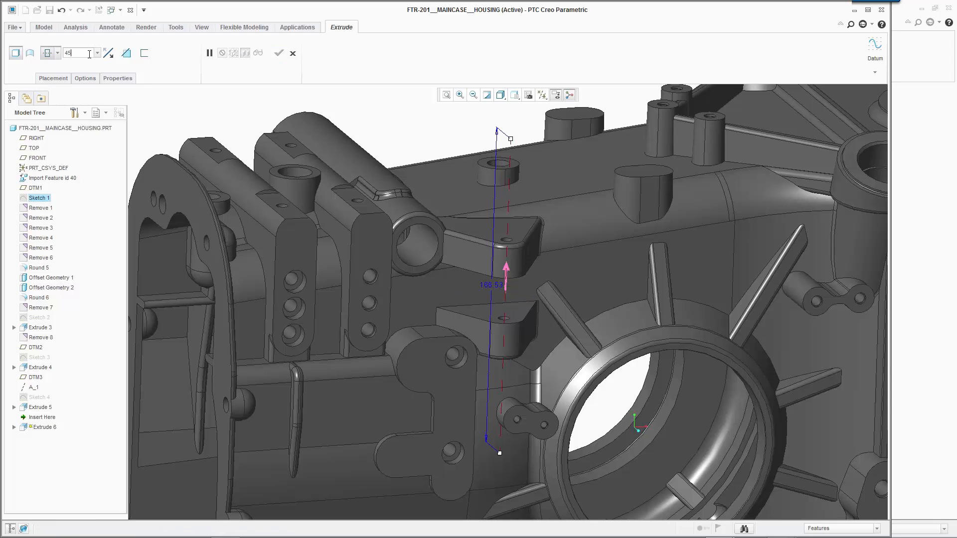
key(Return)
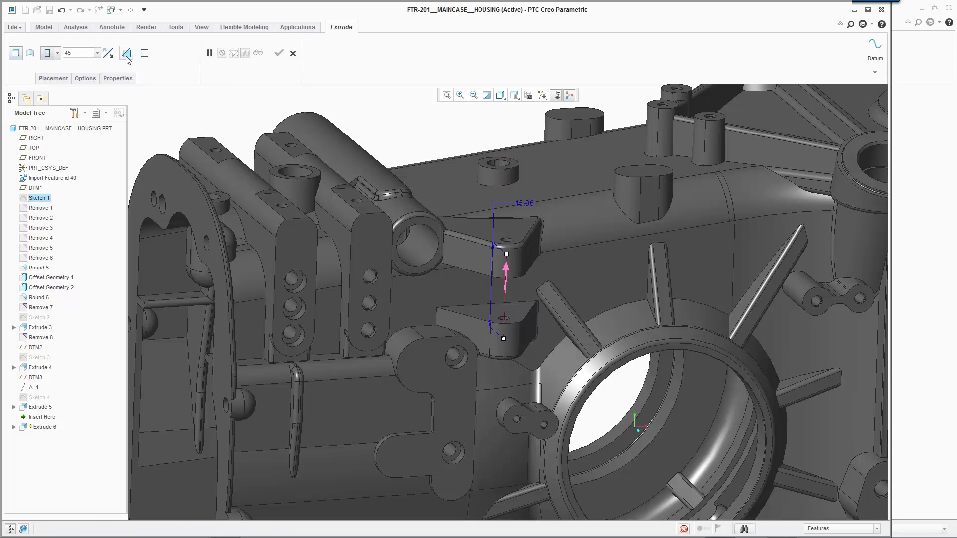
click(293, 56)
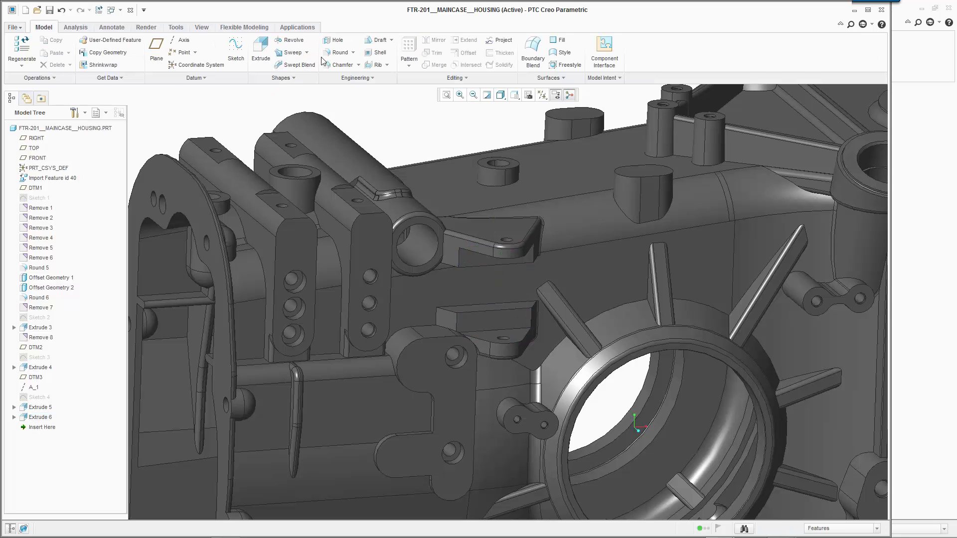
Round the inner edges of the cuts in the lower and upper housing lugs with a radius of 2.03.
click(339, 52)
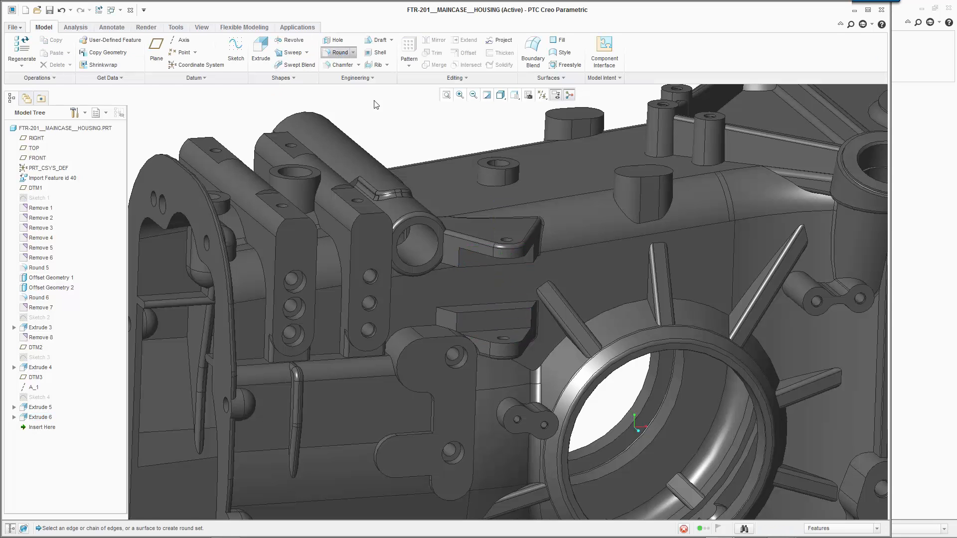
click(513, 330)
middle_drag(513, 330, 502, 198)
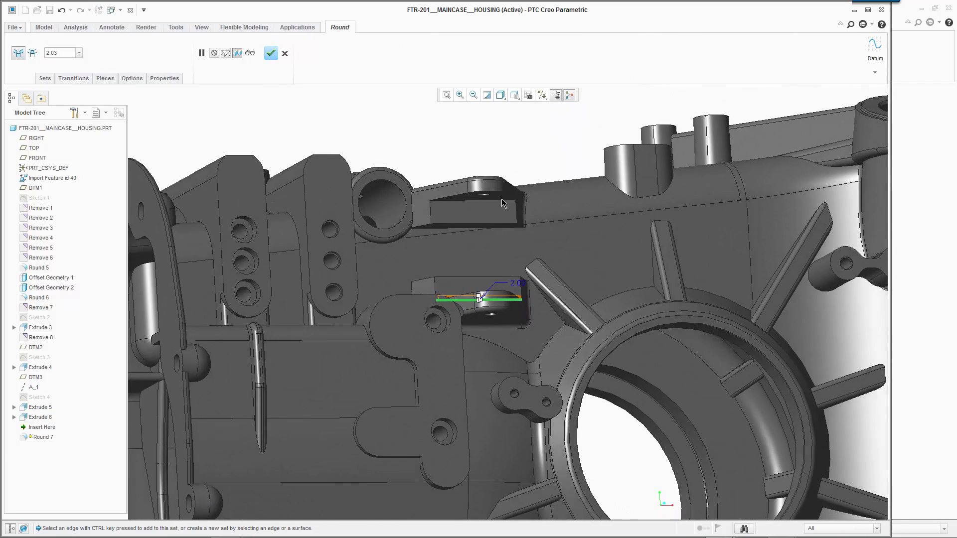
click(501, 198)
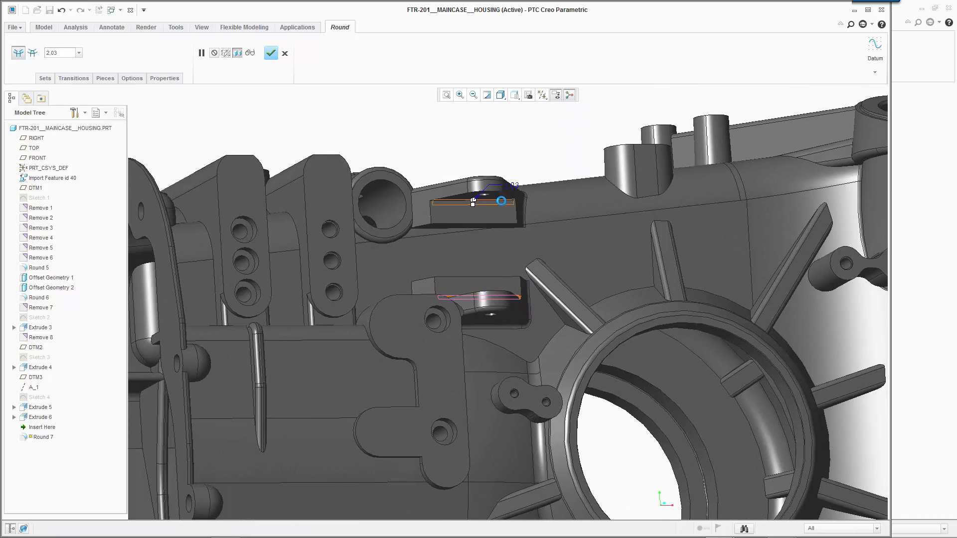
click(271, 53)
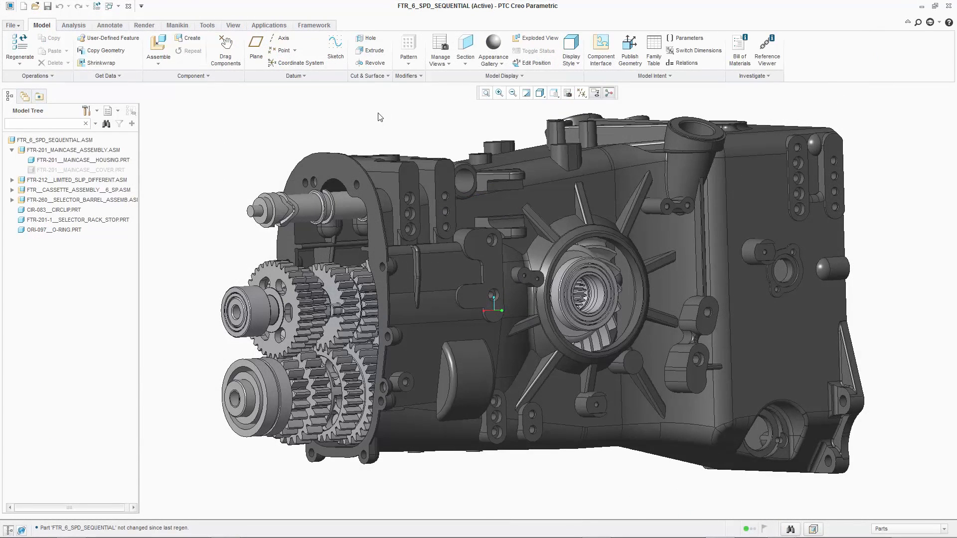
Unhide FTR-201__MAINCASE__COVER.PRT in the FTR_6_SPD_SEQUENTIAL assembly.
click(120, 170)
right_click(119, 171)
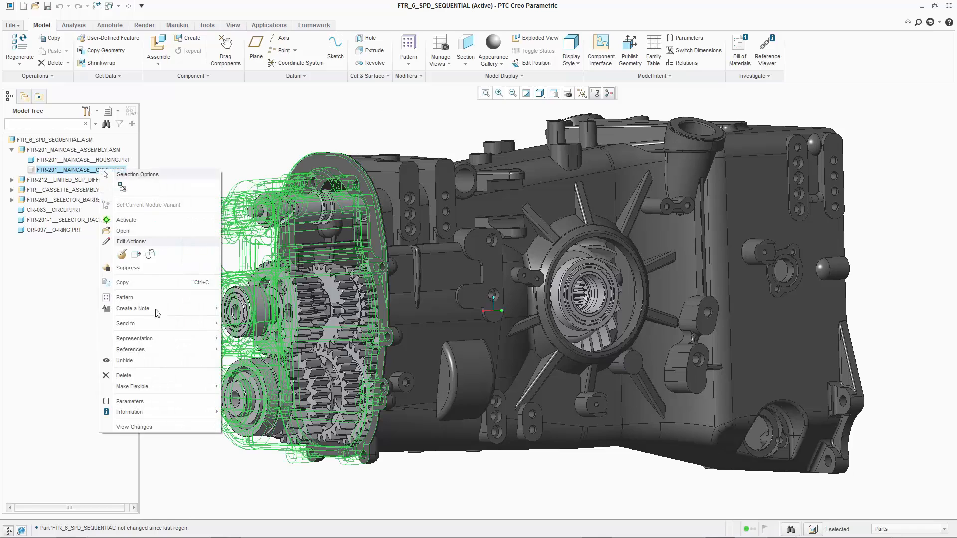
click(152, 360)
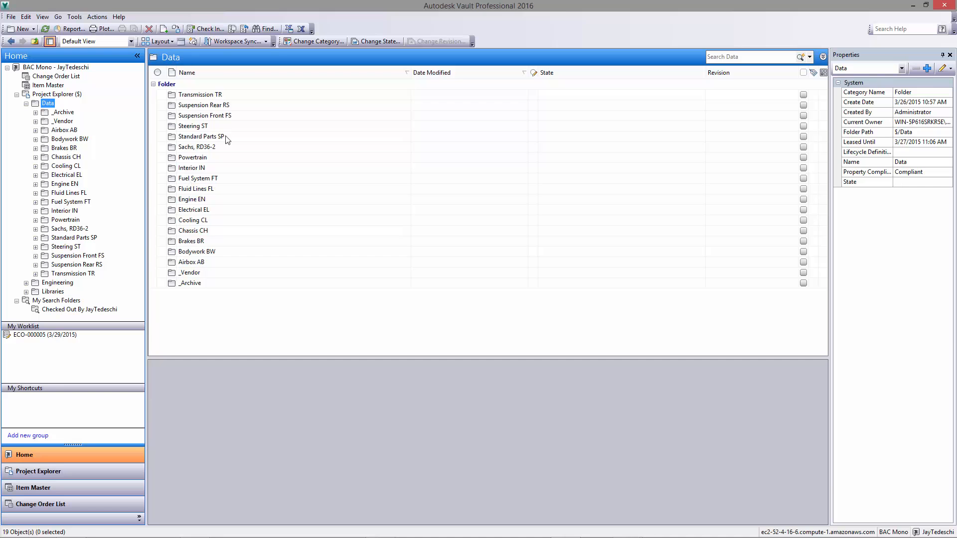
In Autodesk Vault Professional, search for objects whose Description contains LINKAGE.
click(265, 30)
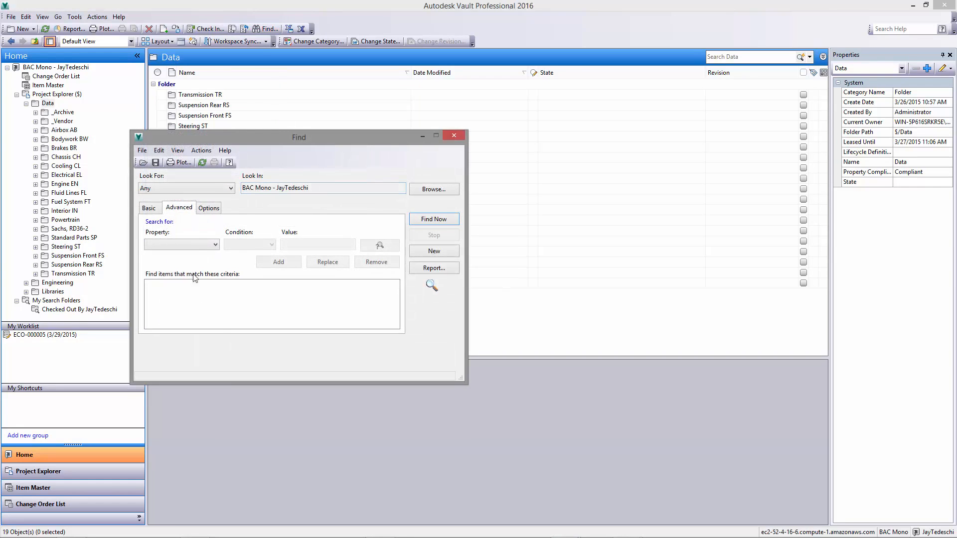
click(196, 244)
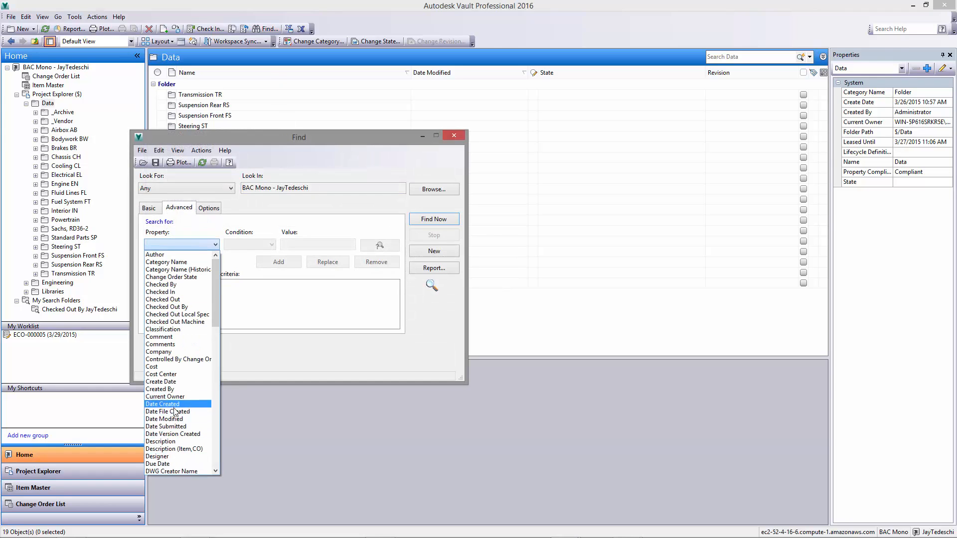
click(164, 441)
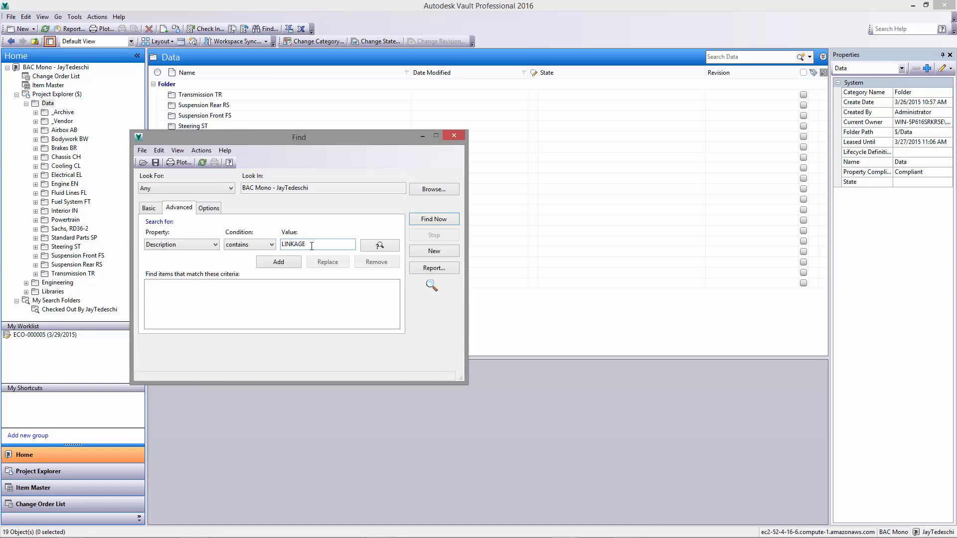
click(281, 264)
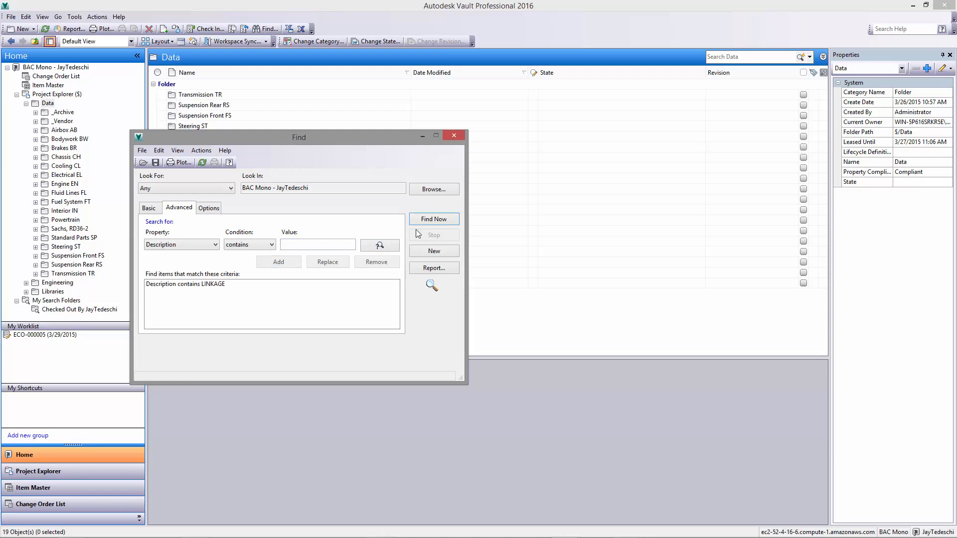
click(433, 222)
Load M-TR-1049.ipt into Copy Design and mark it for copying with Mono Part Numbering.
click(195, 368)
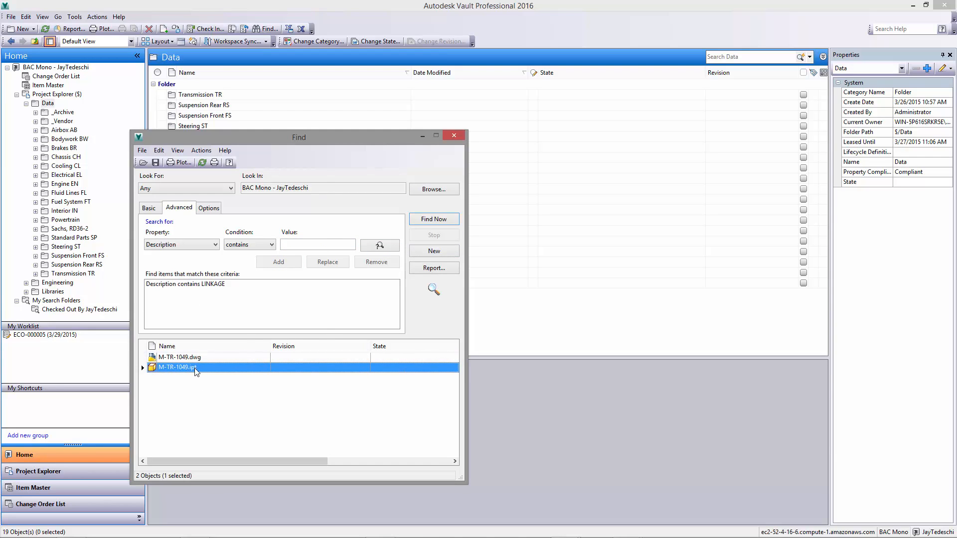
right_click(237, 368)
click(283, 273)
click(319, 173)
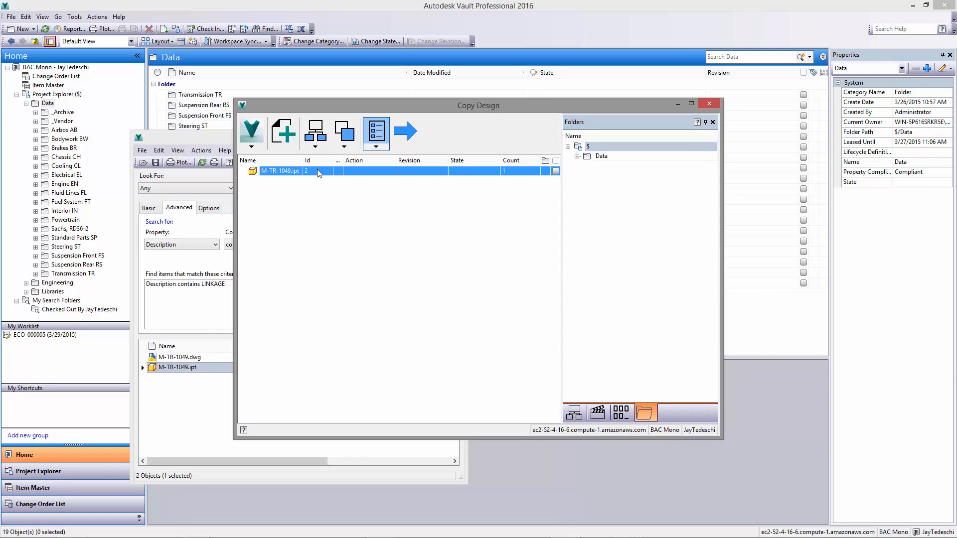
click(621, 413)
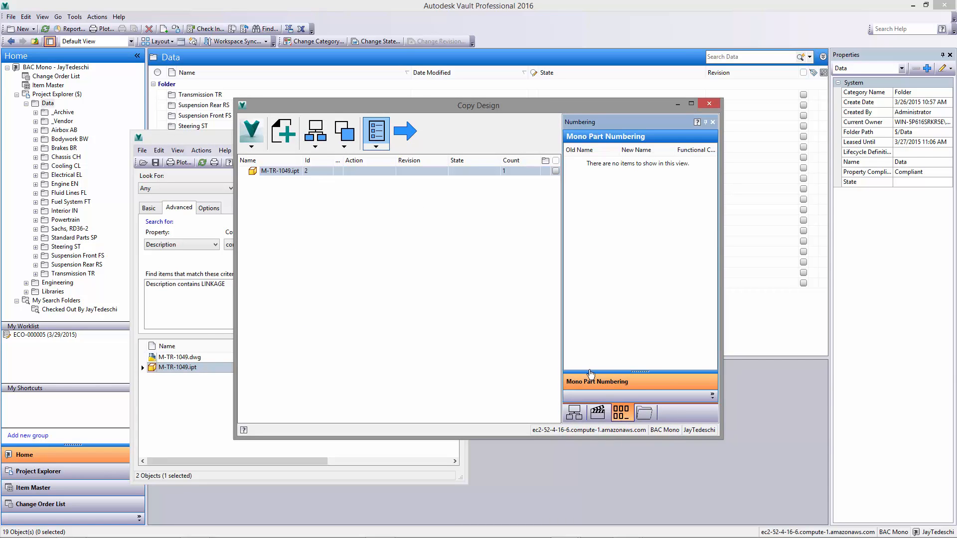
right_click(385, 172)
click(404, 176)
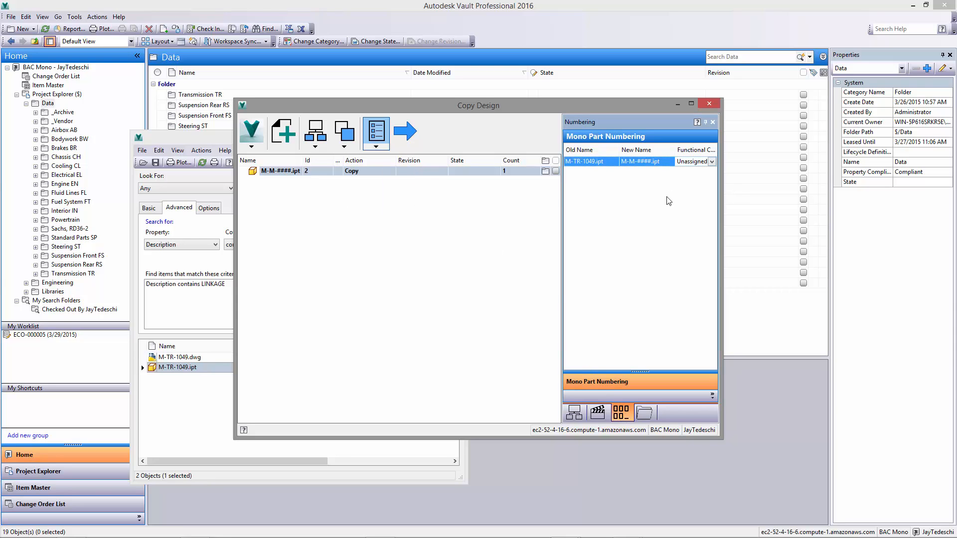
Classify the copied part as Transmission in its numbering scheme and execute the design copy.
scroll(712, 199, down, 3)
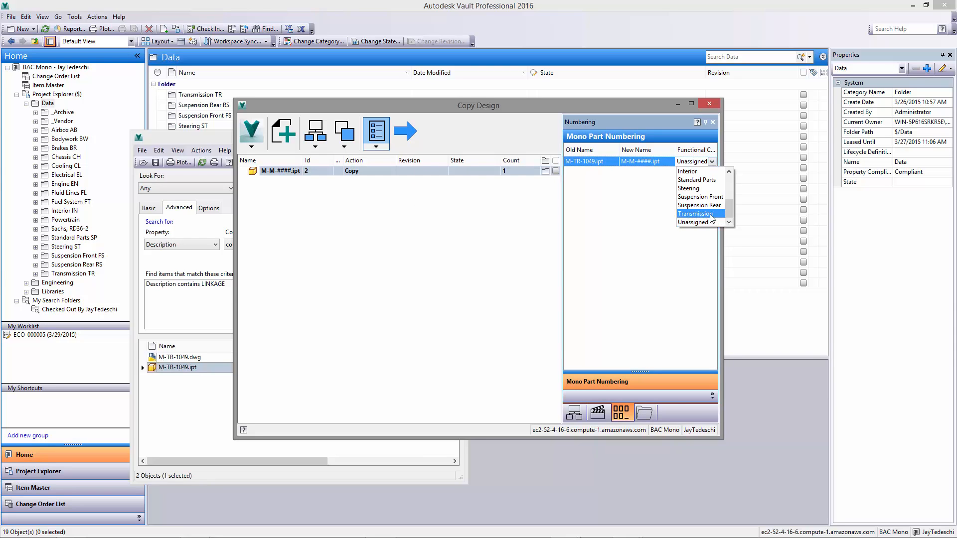
click(701, 222)
click(405, 131)
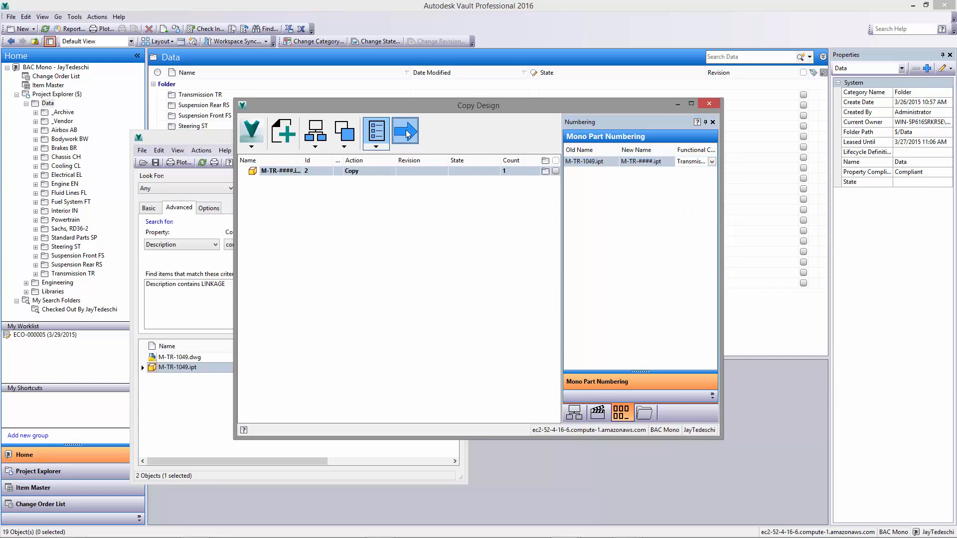
Switch to Autodesk Inventor, filter recent documents by the Vault status for locally checked-out files, and open M-CH-1188.iam.
key(alt+Tab)
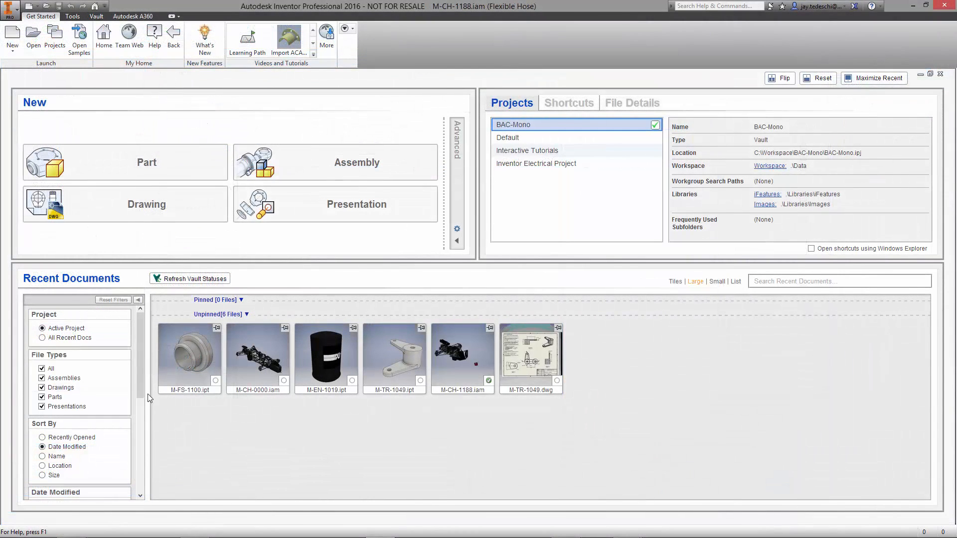
drag(143, 381, 148, 481)
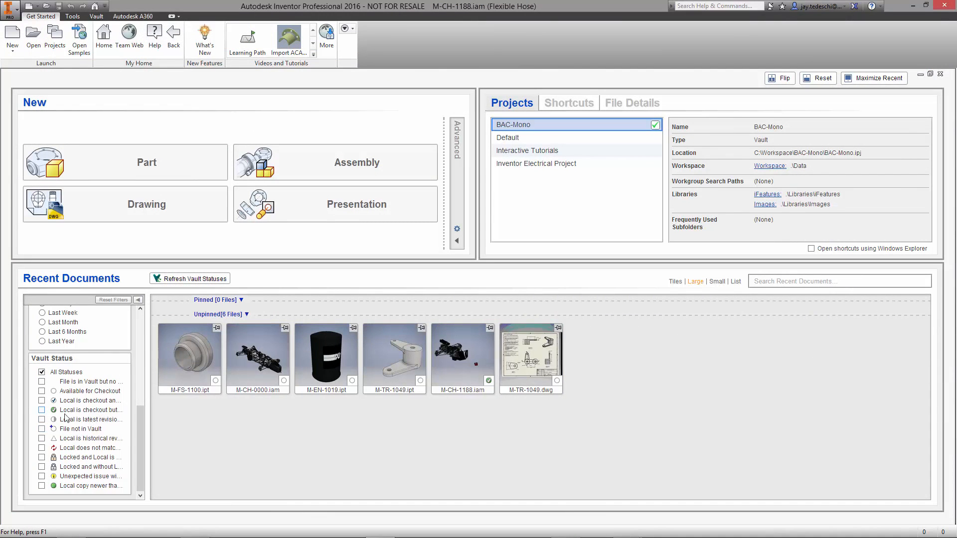
click(42, 411)
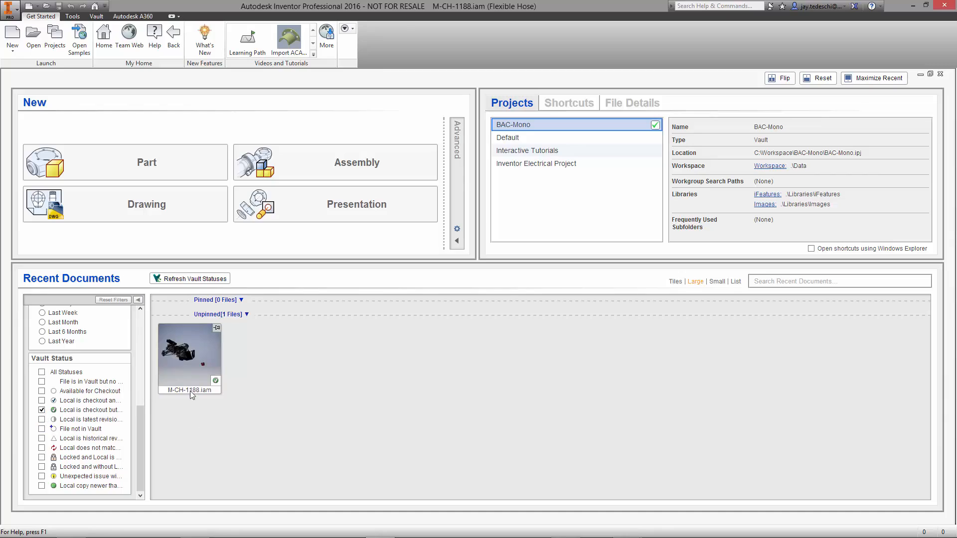
double_click(184, 362)
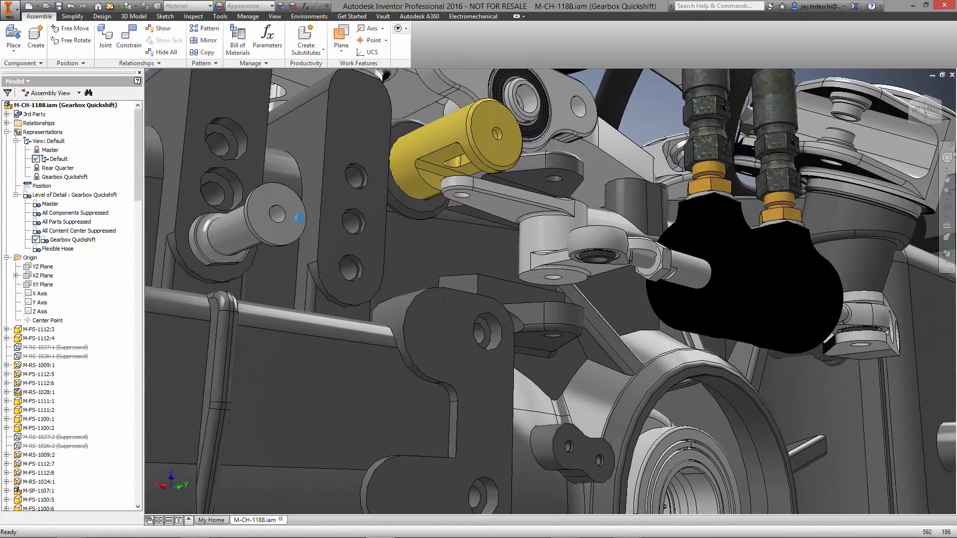
Replace the linkage component M-TR-1049 in the gearbox assembly with M-TR-1100.ipt from the Vault LINKAGE search.
right_click(552, 228)
mouse_move(548, 405)
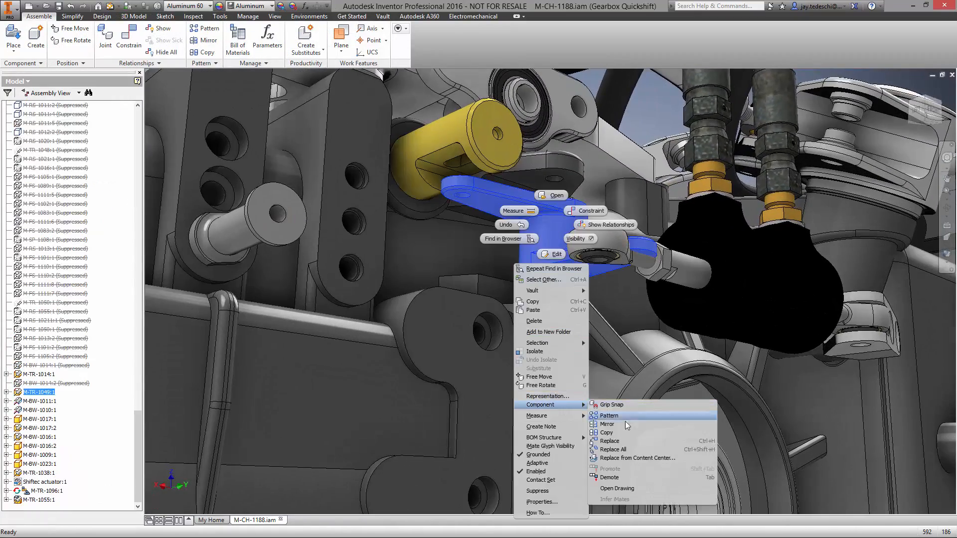
click(624, 443)
click(486, 225)
click(614, 367)
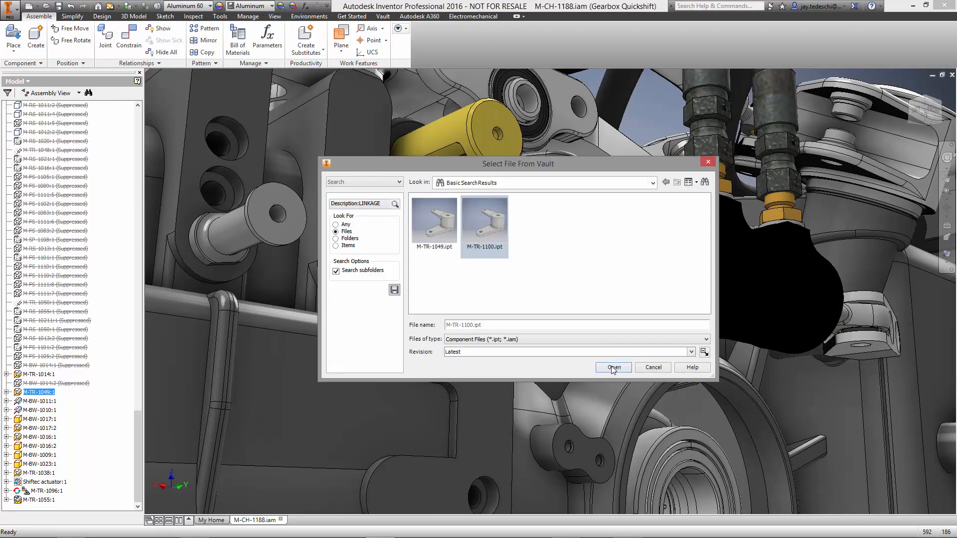
Extend the linkage hub of M-TR-1100 with a Direct edit, moving its bottom face down to snap to the lower housing boss.
click(344, 41)
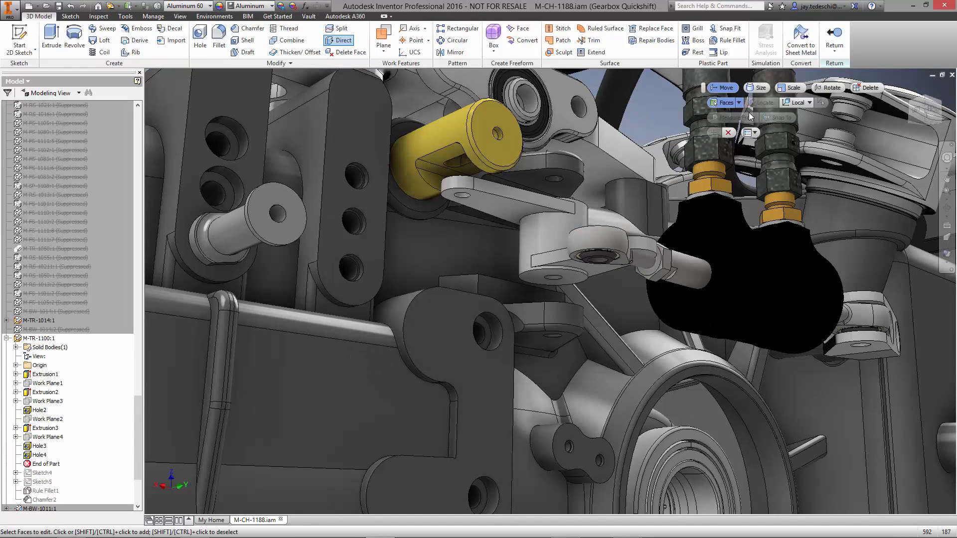
click(571, 280)
drag(554, 300, 554, 311)
click(780, 118)
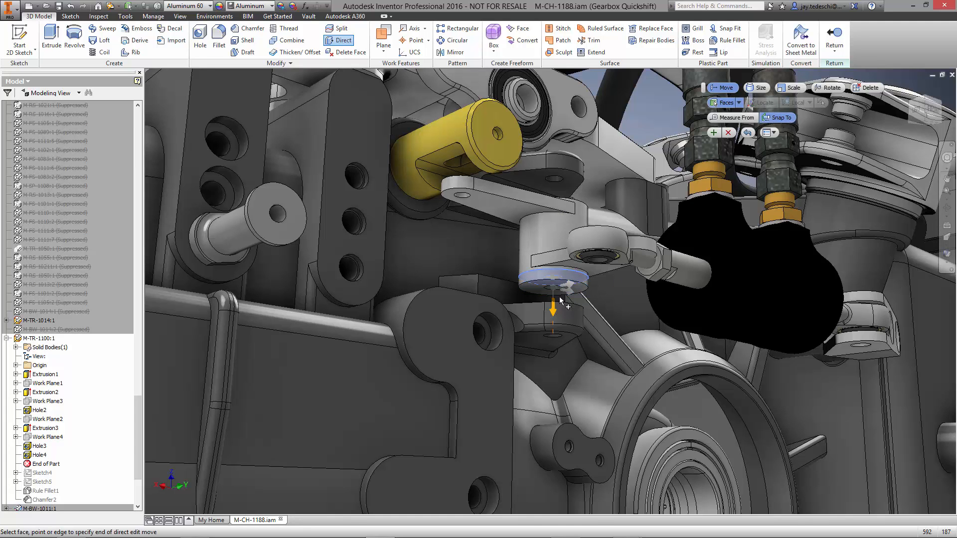
click(533, 312)
click(712, 133)
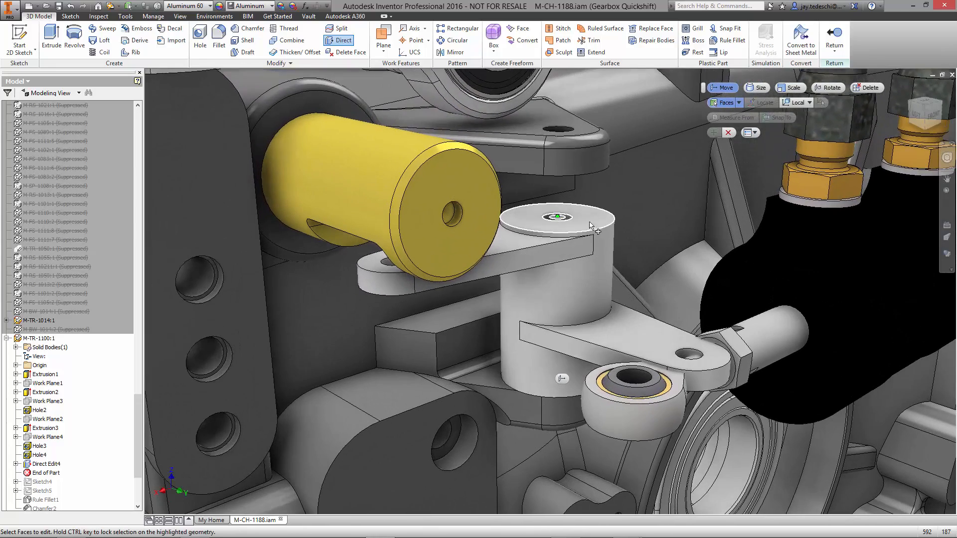
Move the hub's top face up with Direct edit and snap it to the underside of the upper housing lug.
click(587, 223)
click(588, 223)
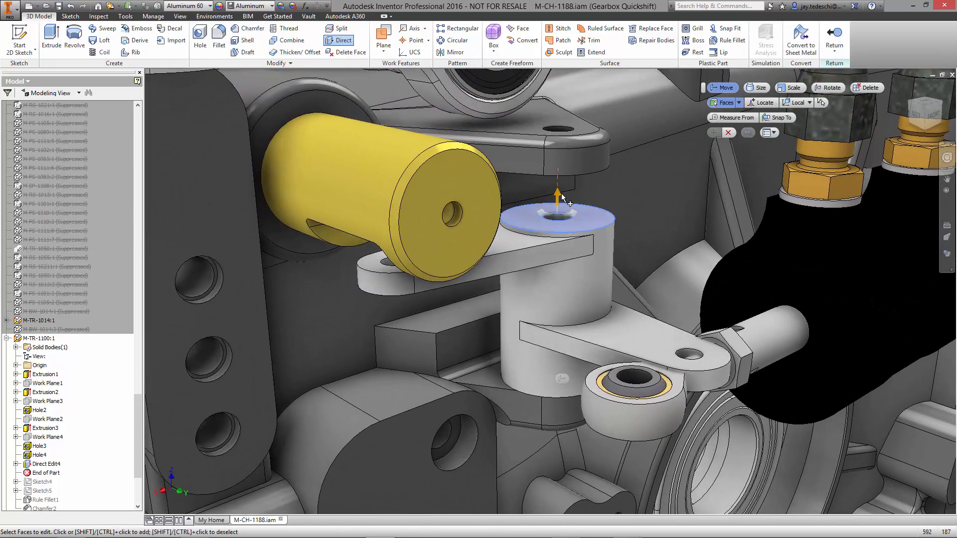
drag(558, 193, 563, 179)
click(783, 117)
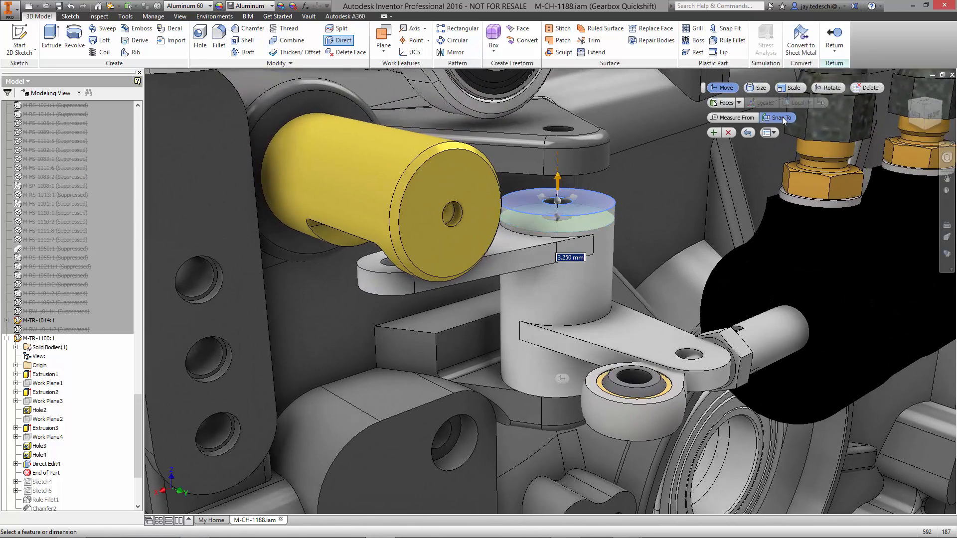
click(525, 169)
key(Return)
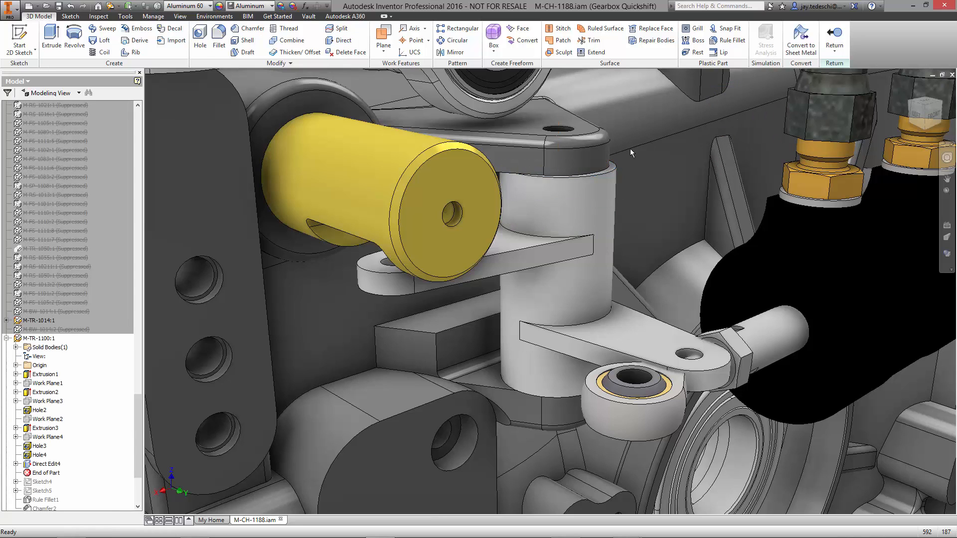
Edit the sketch of Extrusion2 so the lower arm's end is centred on the rod-end bearing, and finish the sketch.
scroll(30, 269, down, 4)
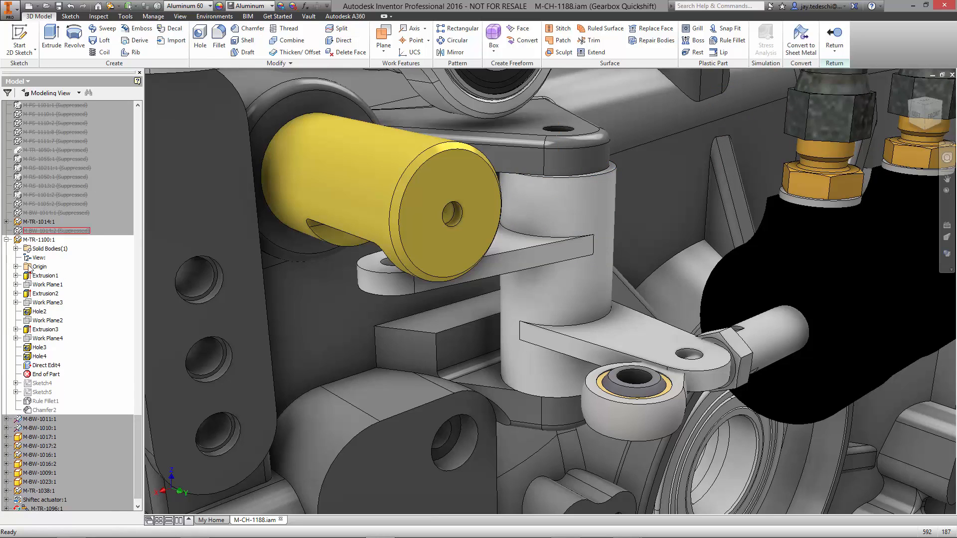
click(16, 294)
right_click(50, 303)
click(106, 317)
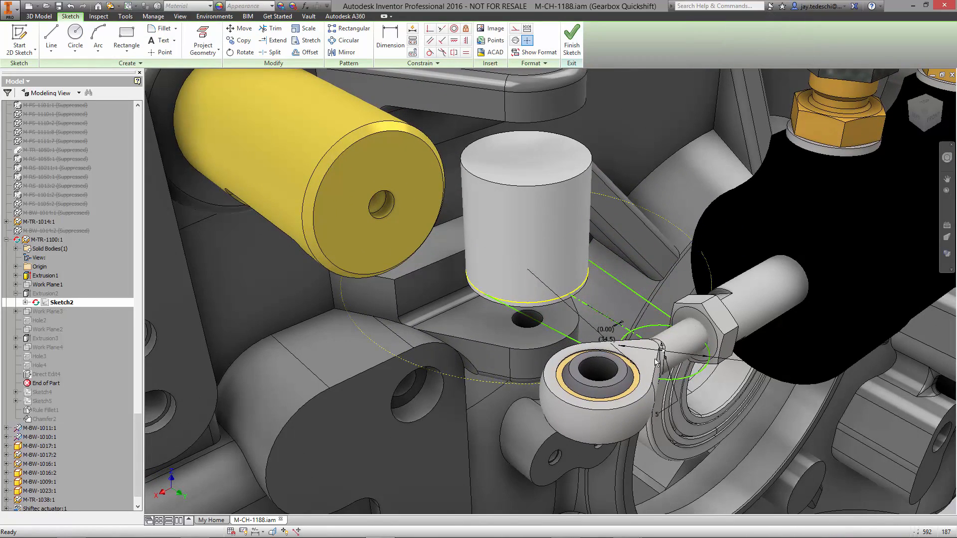
drag(656, 362, 600, 395)
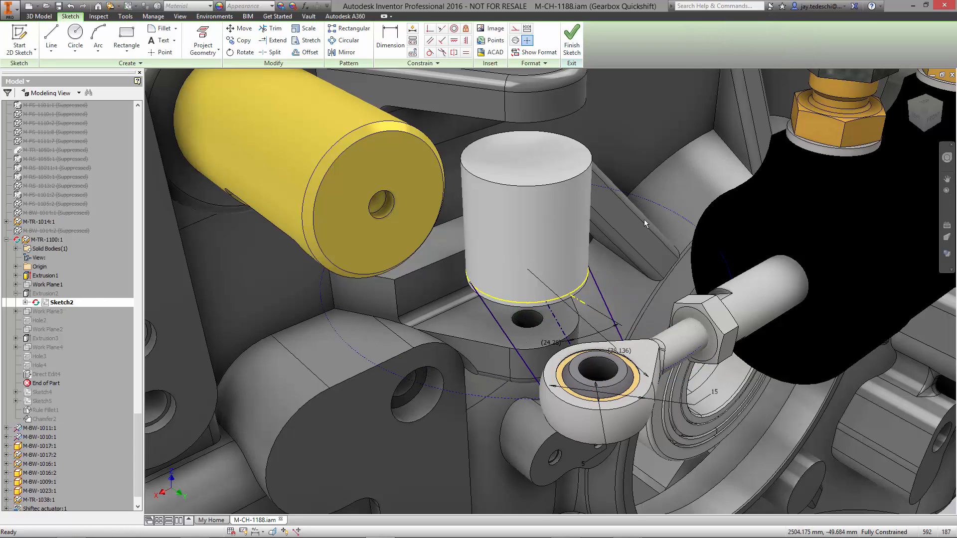
click(572, 44)
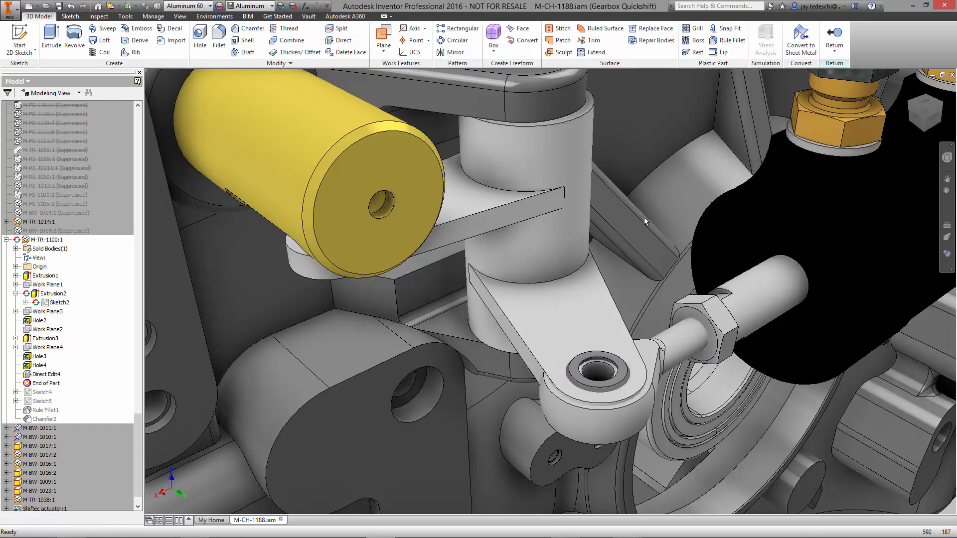
Move the lower arm's faces vertically with Direct edit, snapping its underside to the top of the rod-end bearing.
click(342, 40)
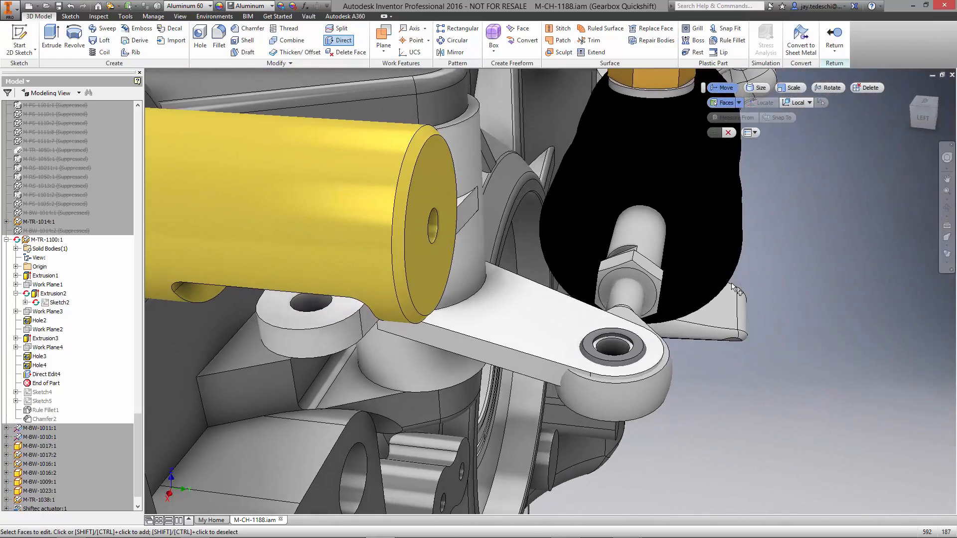
click(548, 366)
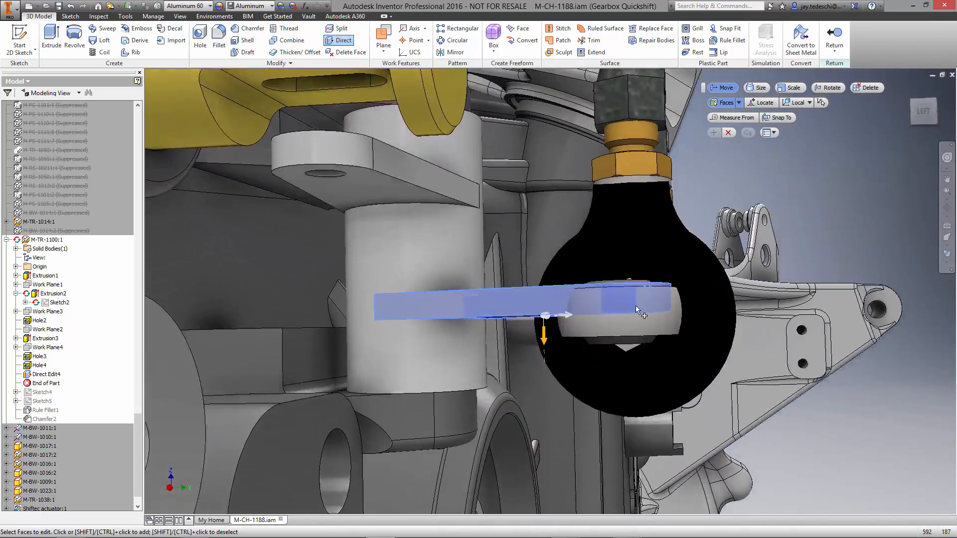
drag(546, 332, 544, 268)
click(782, 118)
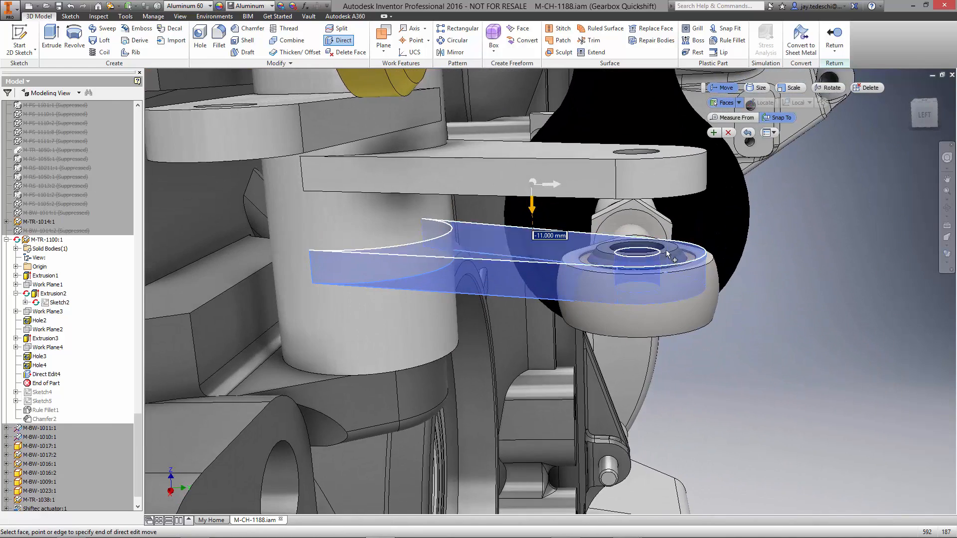
click(664, 253)
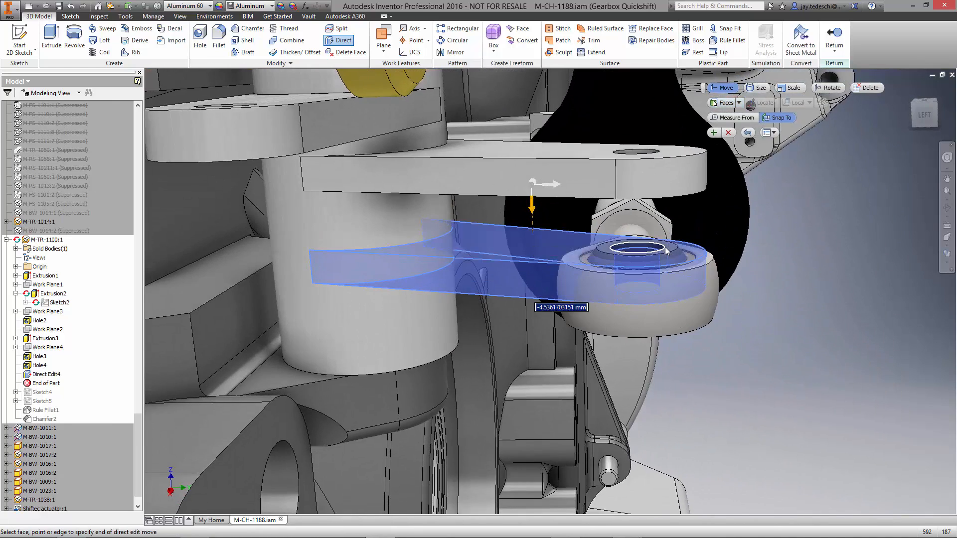
click(748, 134)
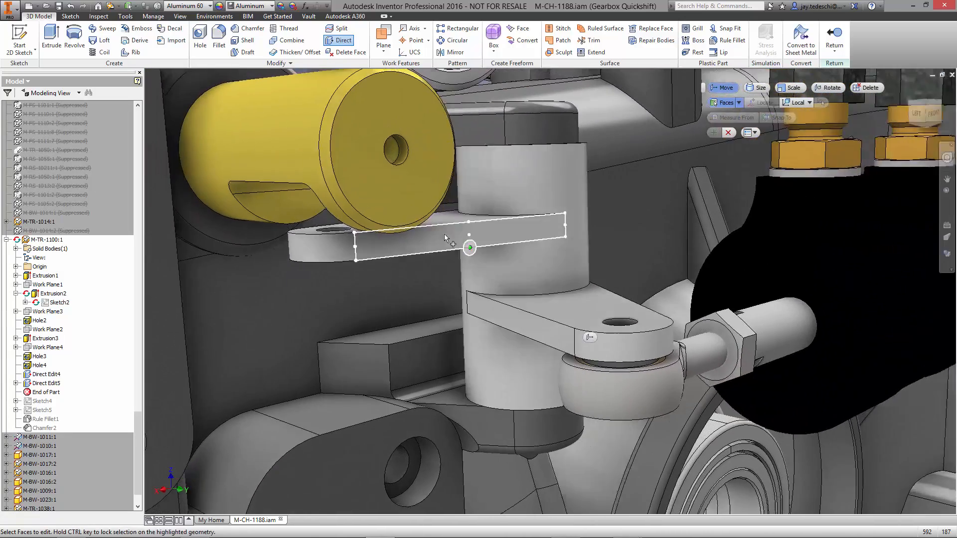
Select all faces of the upper arm, relocate the move handle to its top face, and snap the arm up to the yellow shaft's slot.
drag(419, 175, 252, 300)
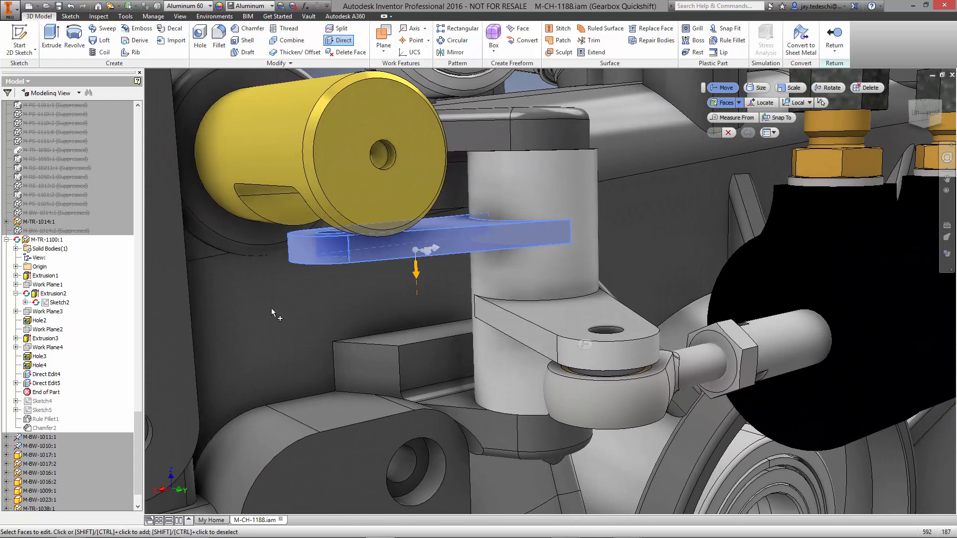
click(762, 103)
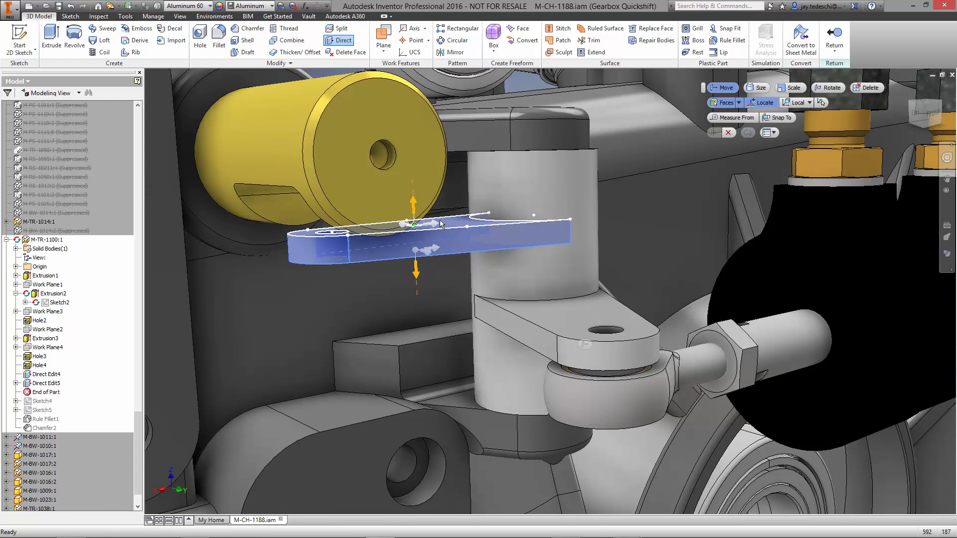
click(440, 223)
drag(414, 202, 415, 184)
click(771, 120)
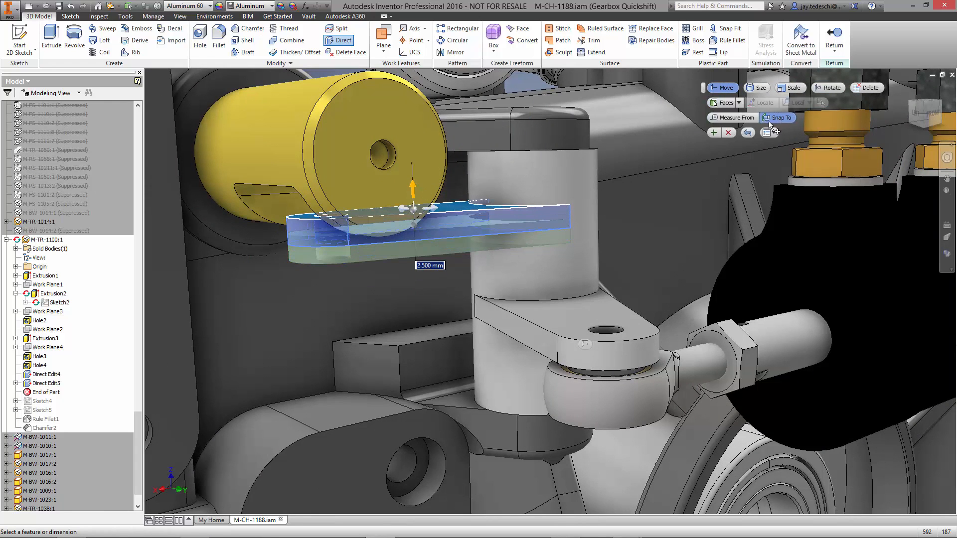
click(282, 183)
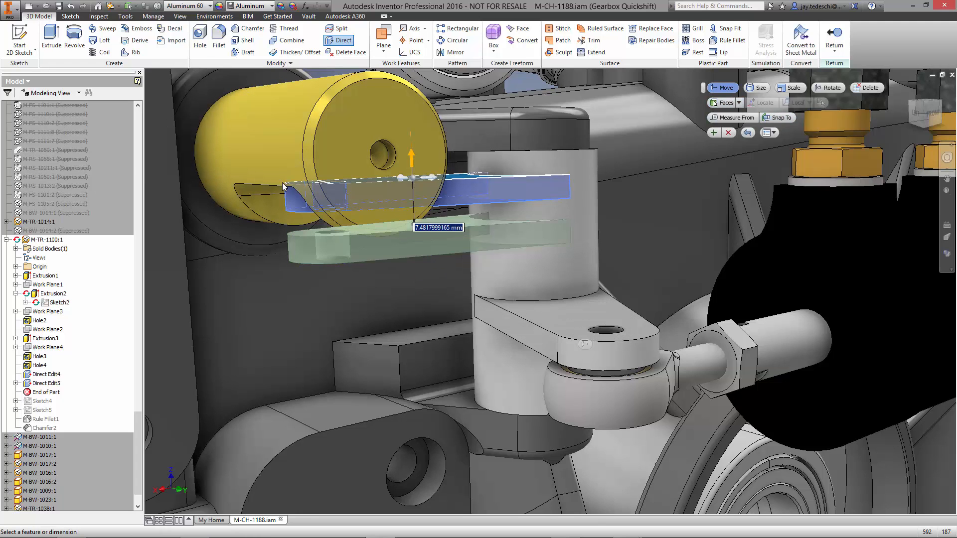
click(713, 132)
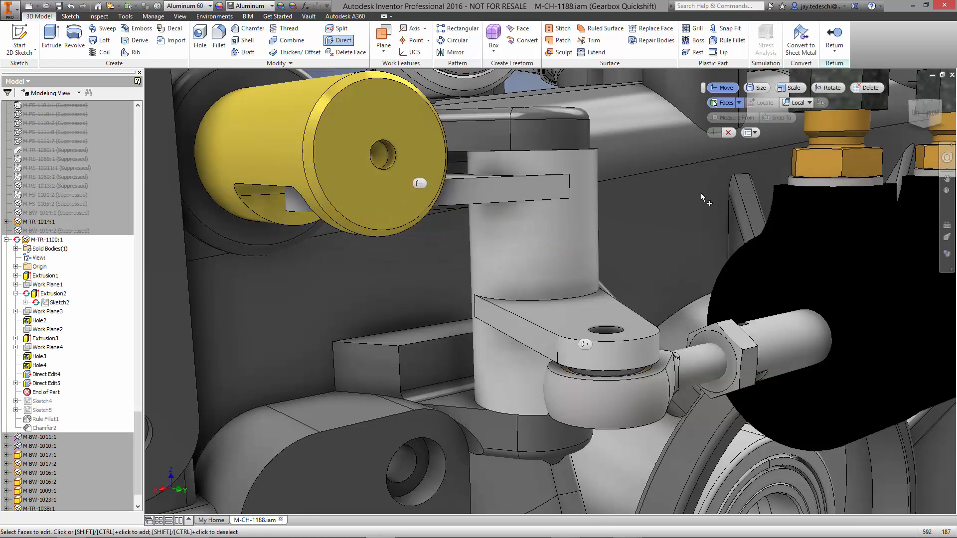
click(728, 134)
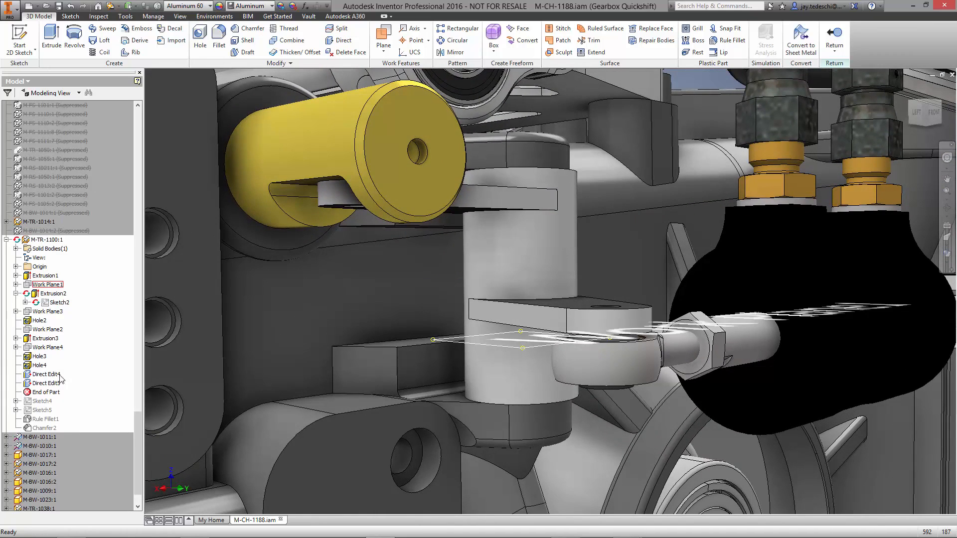
Roll the part forward past Rule Fillet1, review its source and rule settings without changes, and roll back above it.
drag(49, 421, 49, 423)
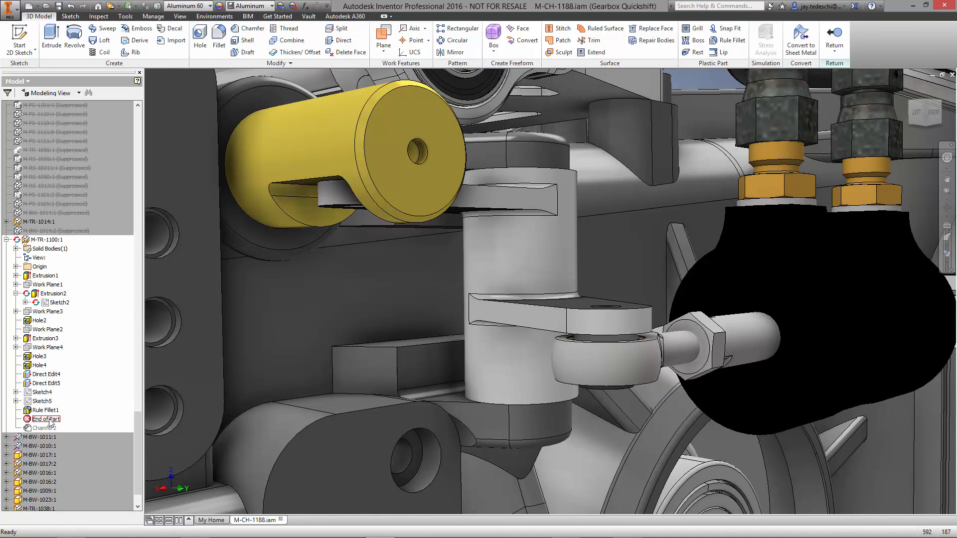
click(46, 410)
right_click(46, 410)
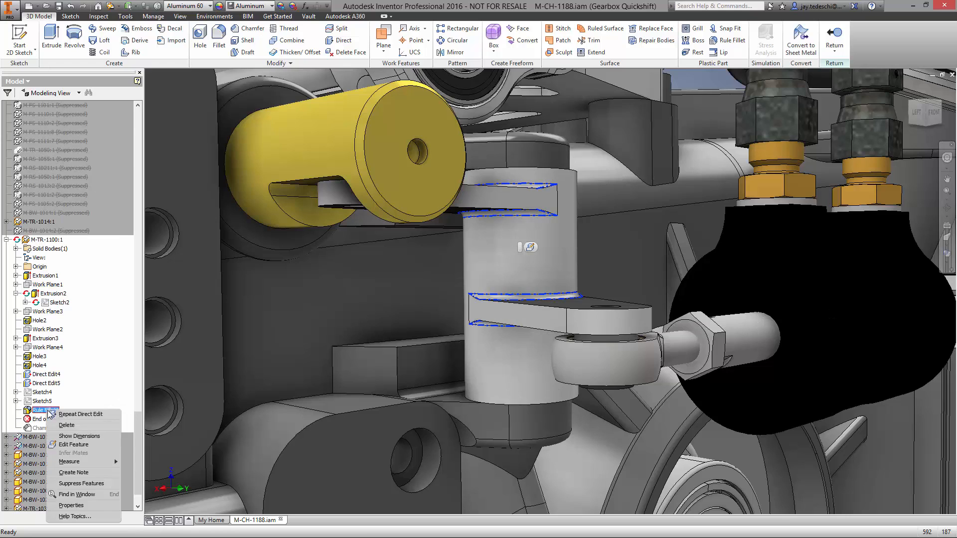
click(74, 444)
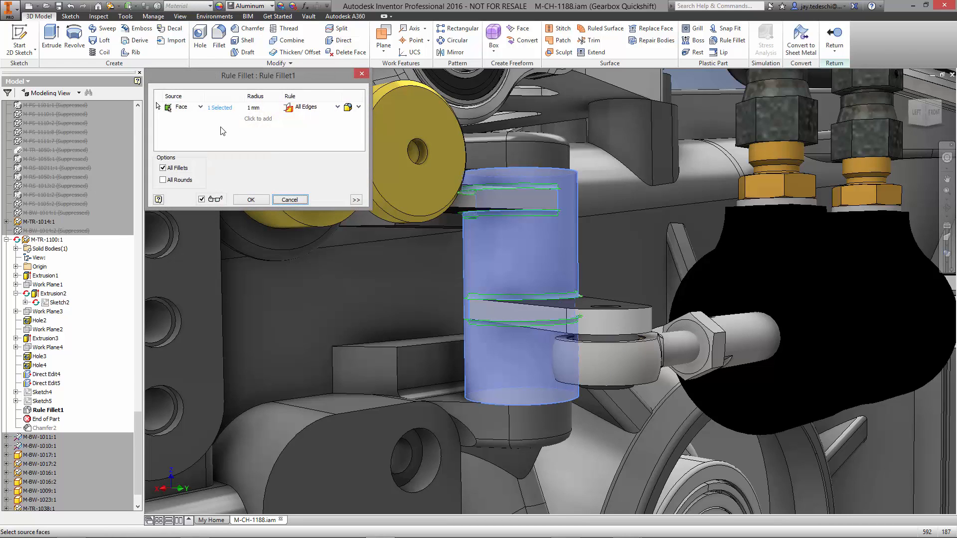
click(201, 107)
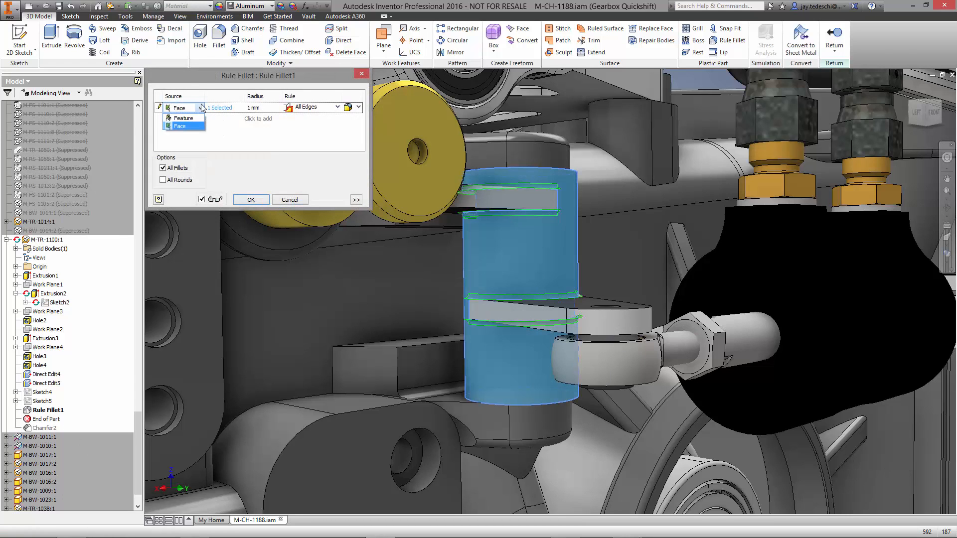
click(203, 81)
click(290, 200)
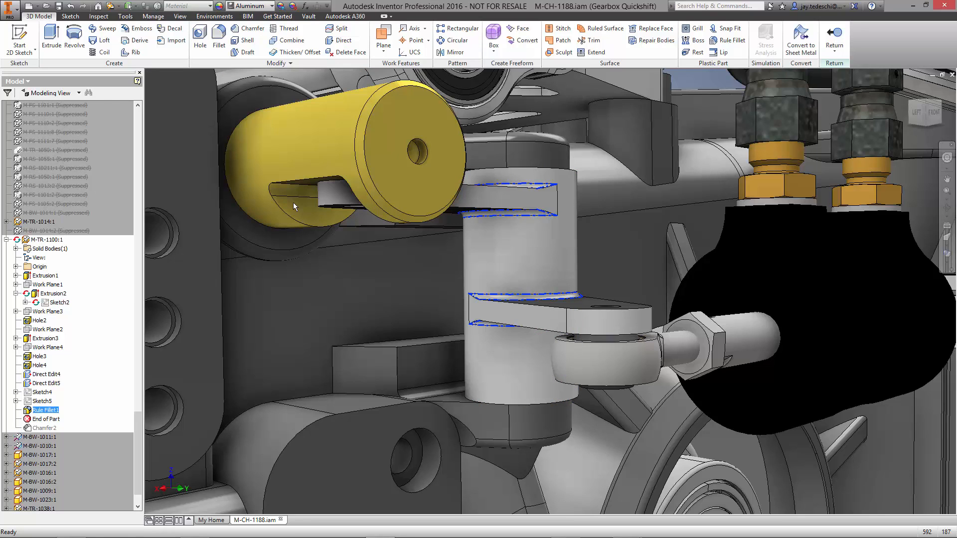
drag(53, 422, 51, 410)
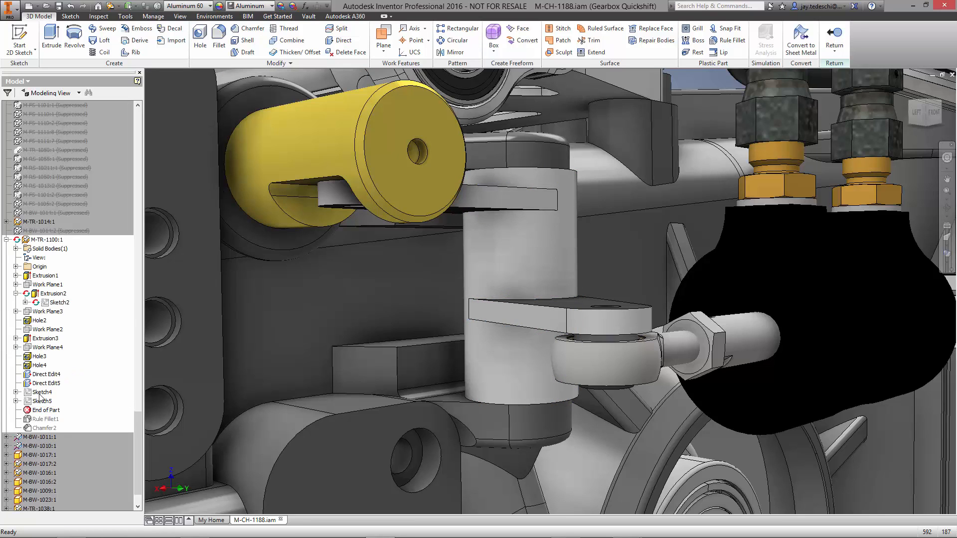
Create a 2 mm thick rib parallel to the sketch plane from the slanted Sketch4 line between the hub and lower arm.
click(132, 52)
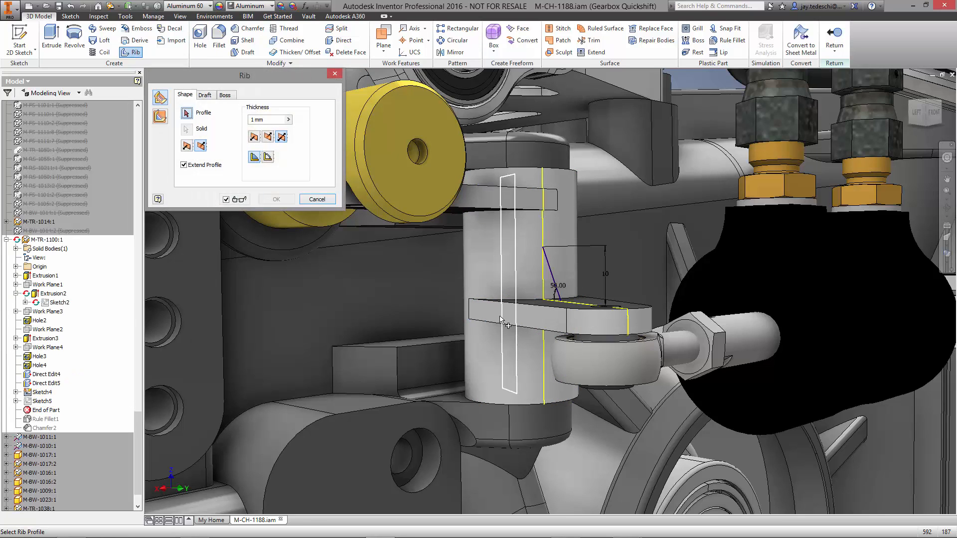
click(552, 276)
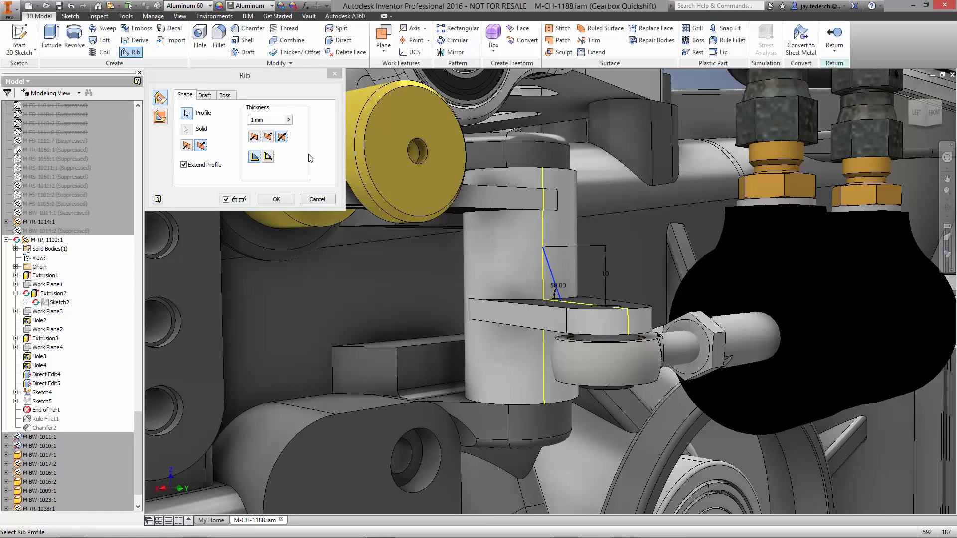
click(159, 118)
drag(263, 122, 249, 123)
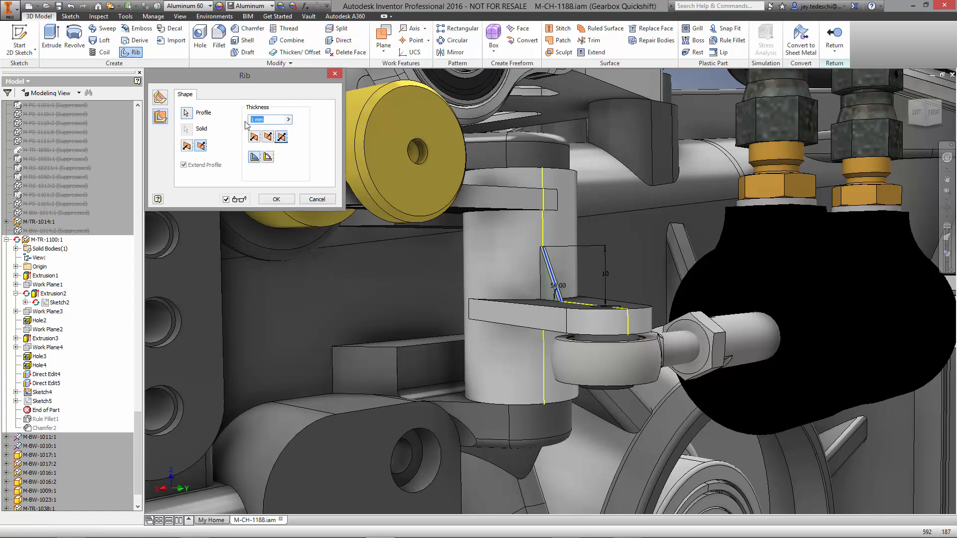
text(2)
click(275, 199)
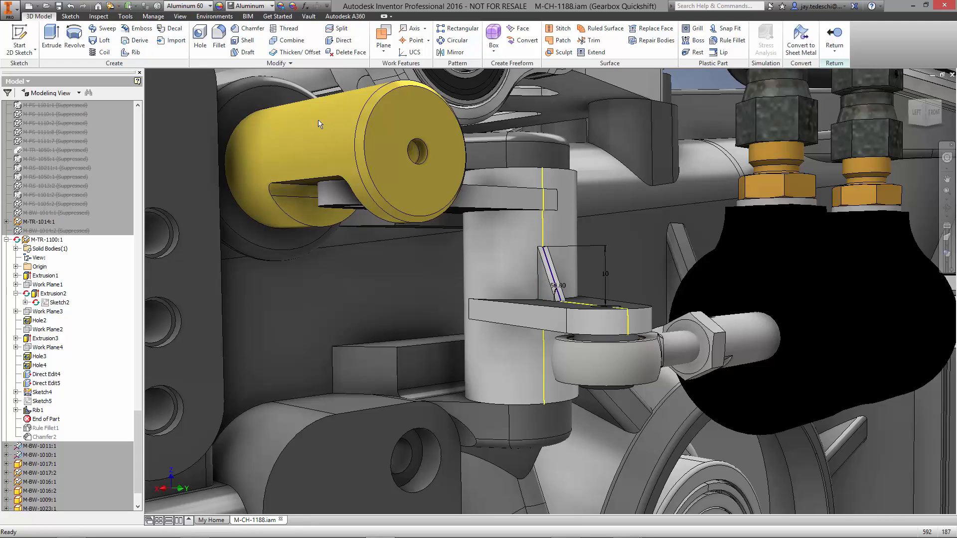
Fillet the two edges at the rib's base on the lower arm with a 1 mm radius.
click(219, 39)
click(561, 302)
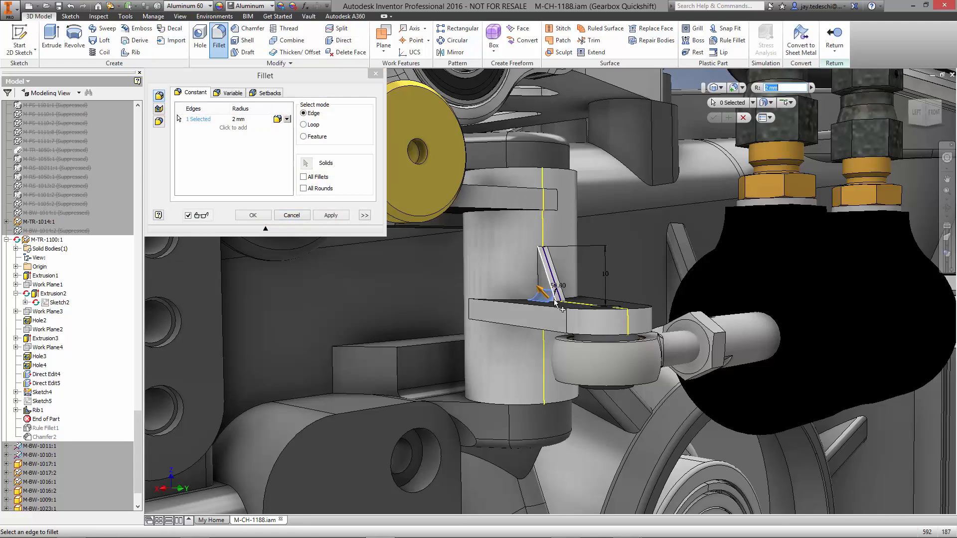
scroll(562, 301, down, 3)
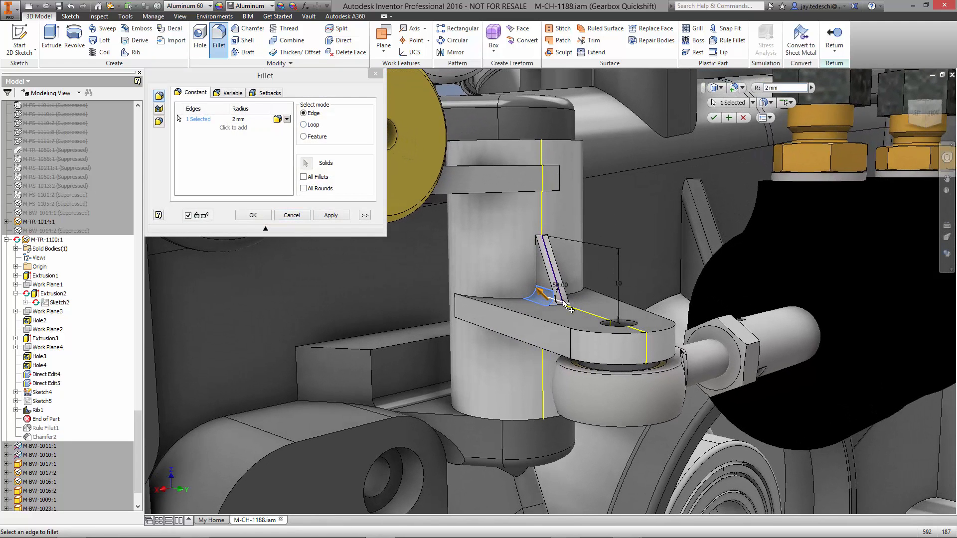
click(563, 302)
click(243, 131)
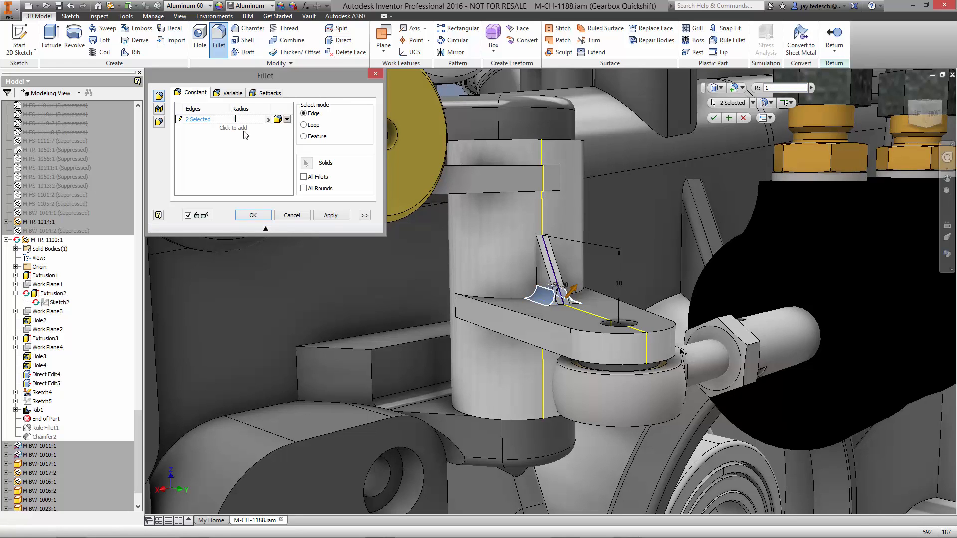
click(253, 215)
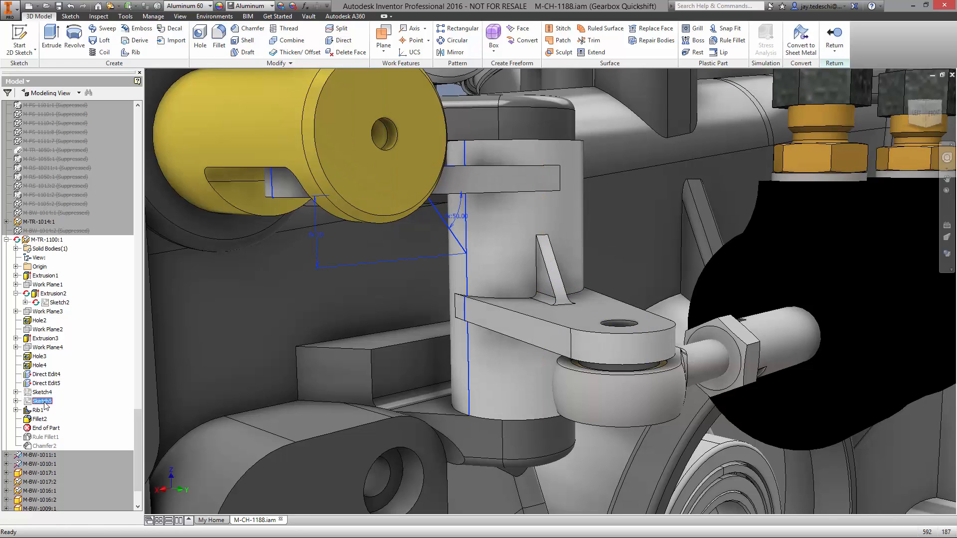
Create a rib under the upper arm from the slanted Sketch5 line, reusing the lower rib's 2 mm thickness.
right_click(45, 405)
click(72, 486)
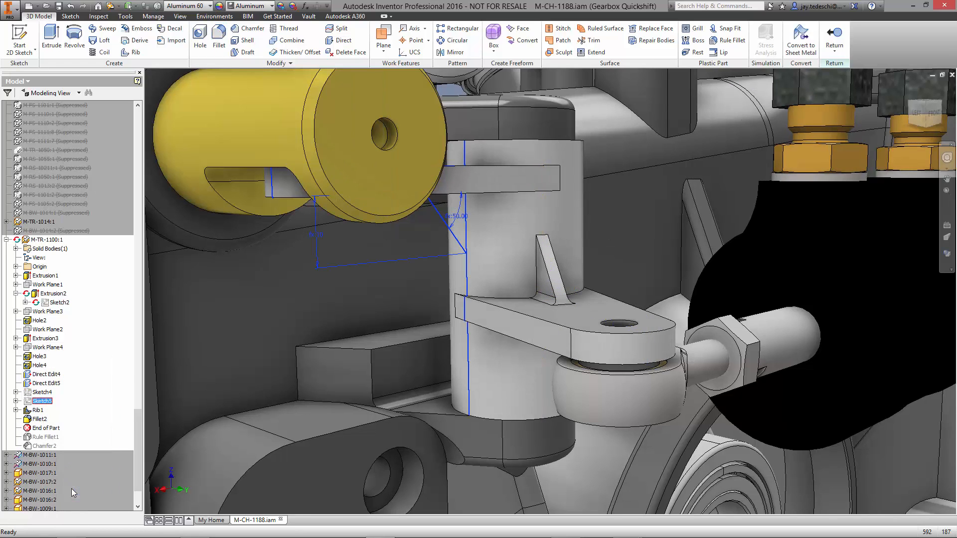
click(130, 52)
click(159, 116)
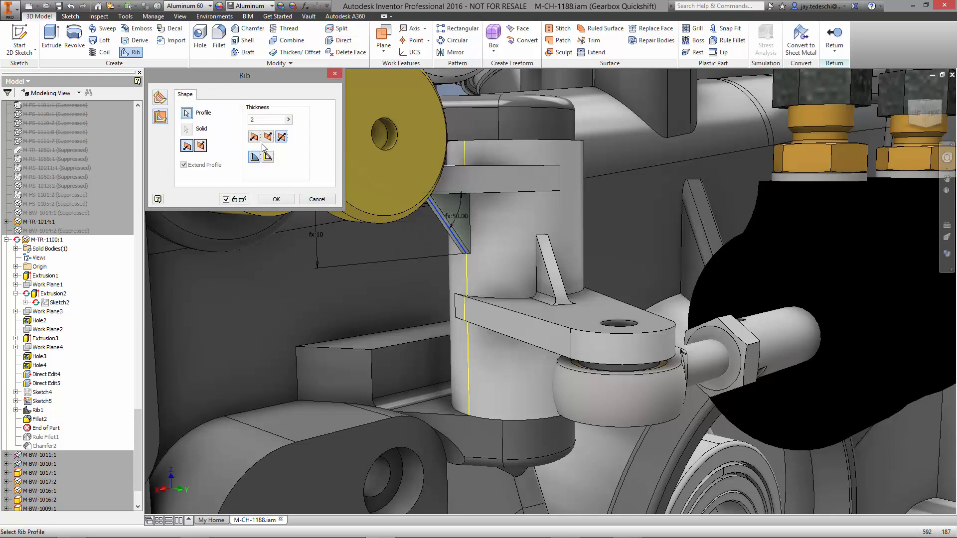
click(566, 283)
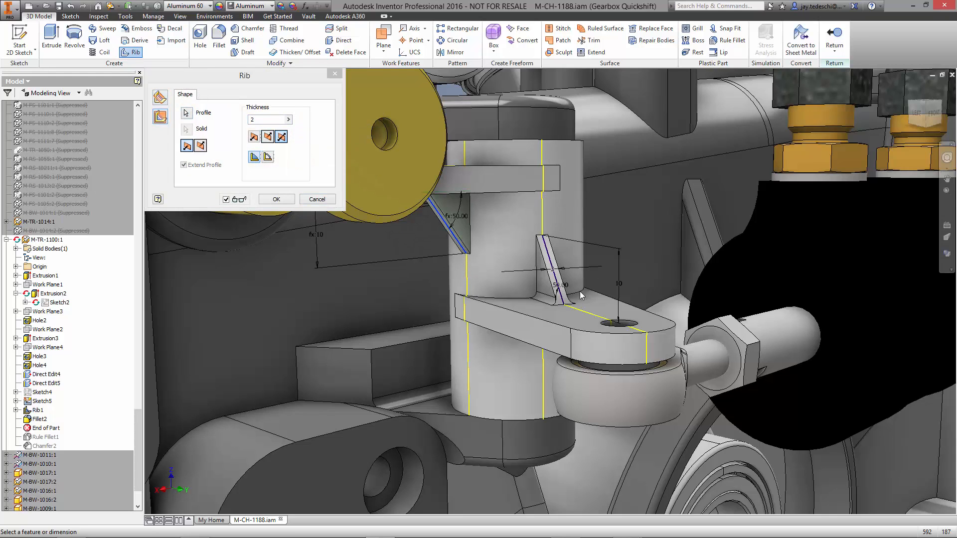
click(553, 270)
click(276, 199)
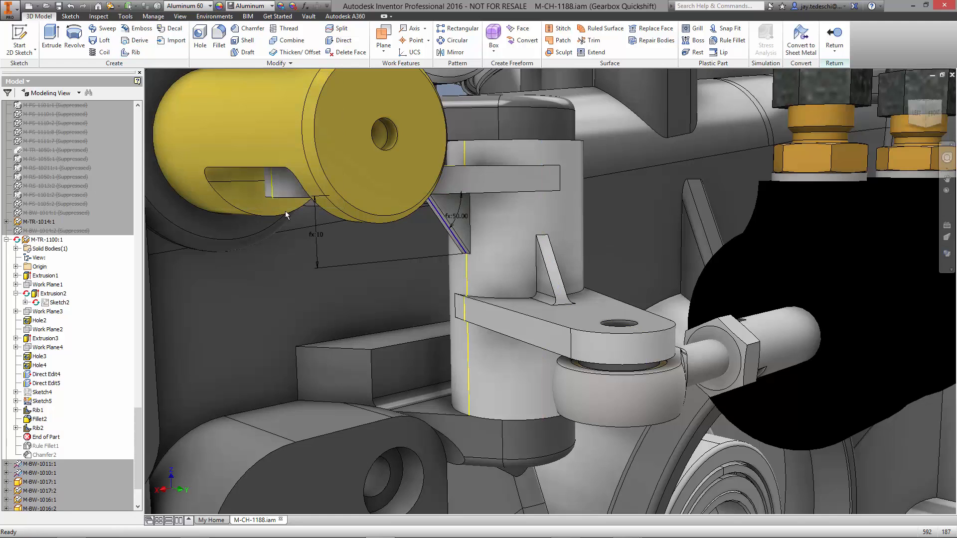
Fillet the two edges joining the new rib to the upper arm, reusing the lower fillet's 1 mm radius, and roll the part forward past Chamfer2.
click(219, 39)
scroll(379, 305, up, 3)
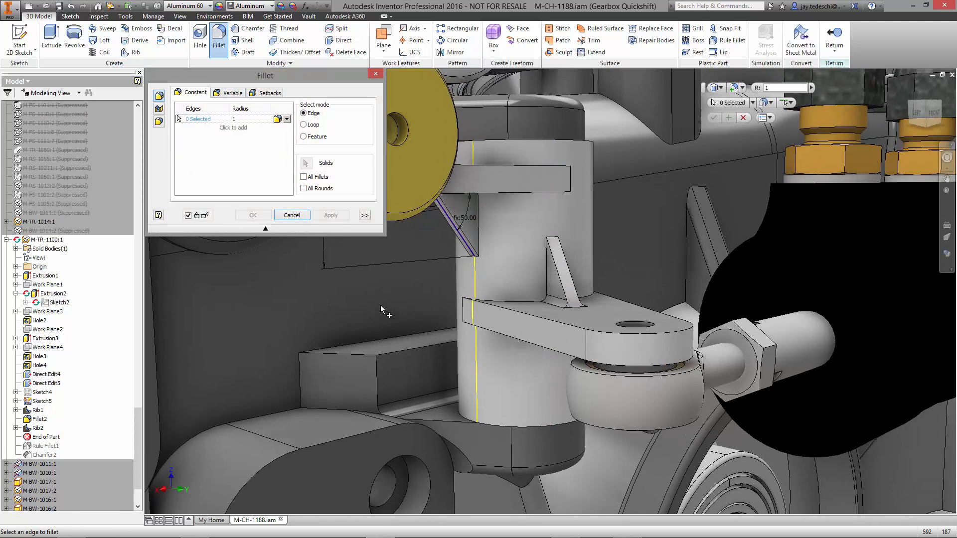
click(460, 211)
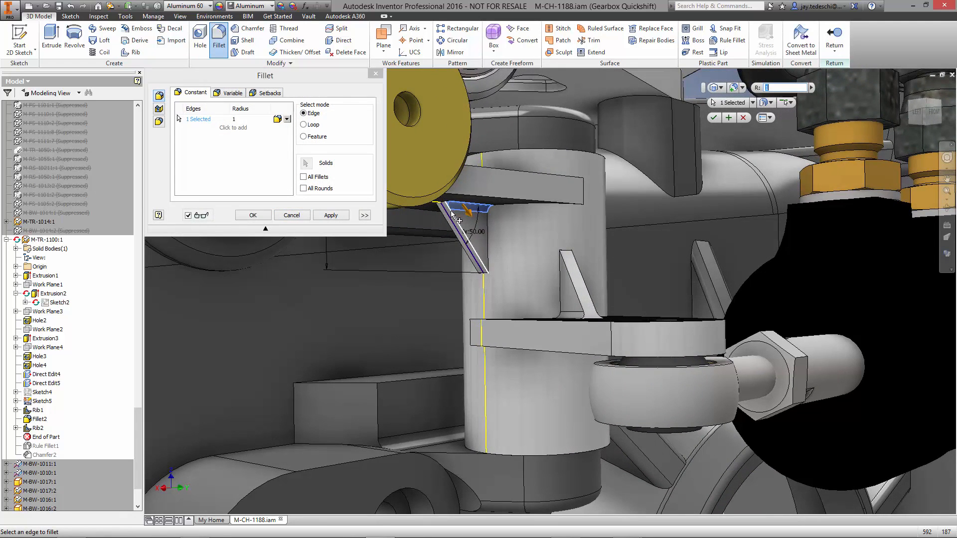
click(439, 205)
click(269, 122)
click(268, 122)
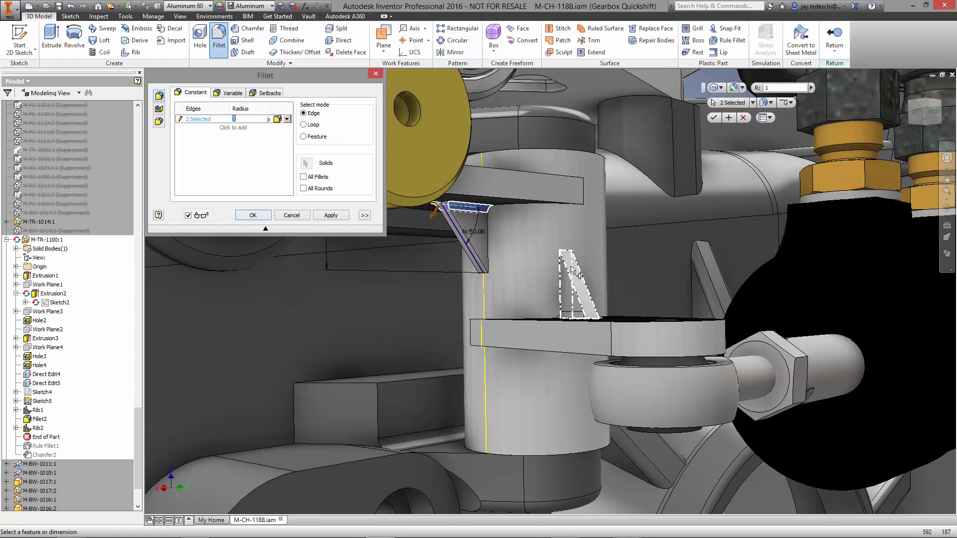
click(573, 318)
click(618, 327)
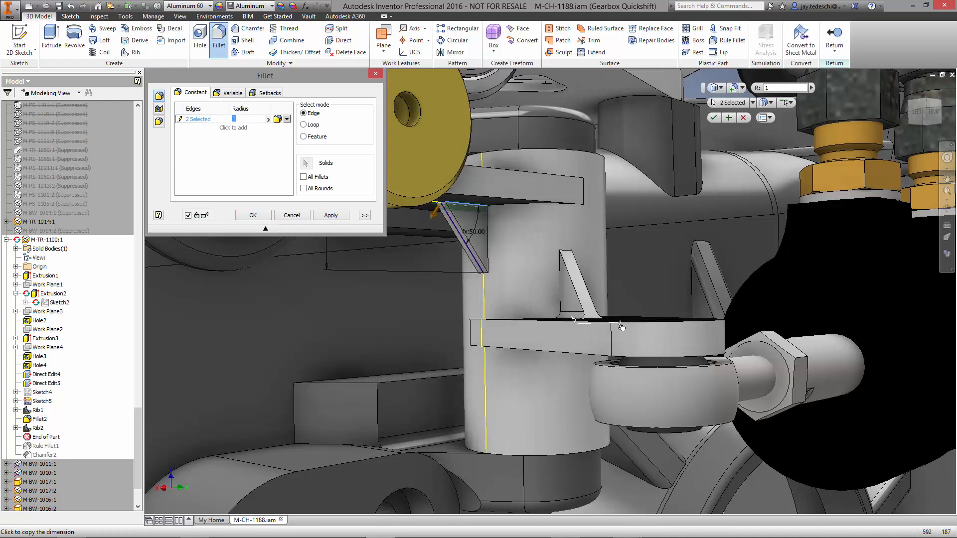
click(260, 217)
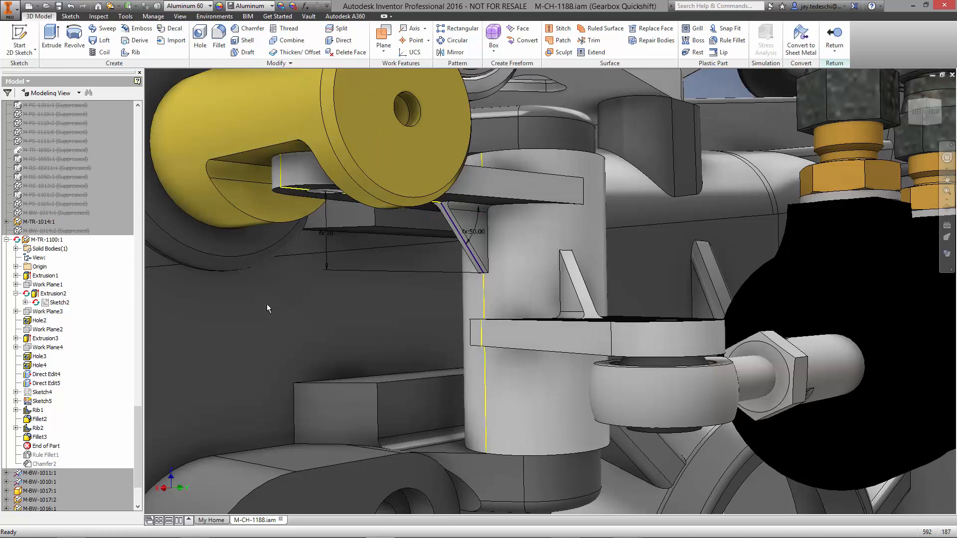
drag(55, 446, 56, 467)
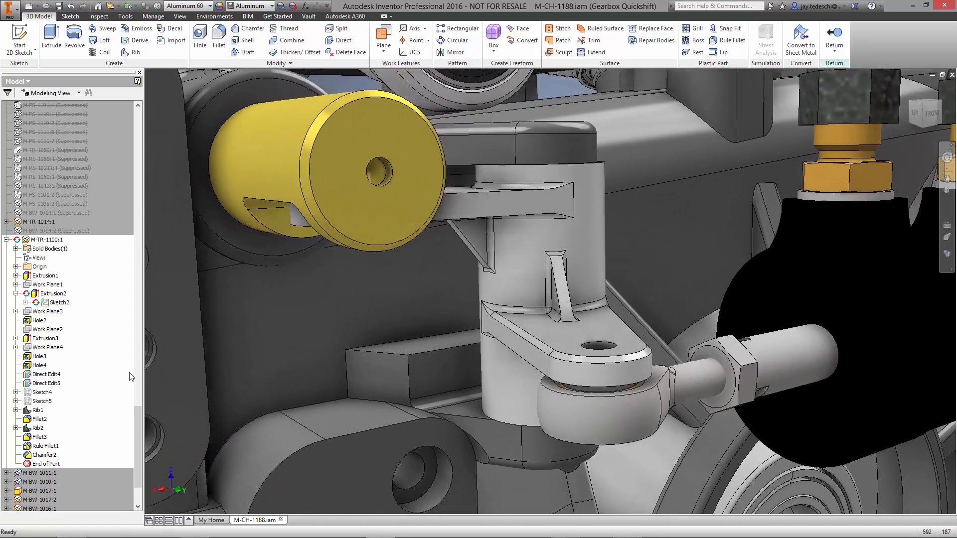
Open the M-TR-1100 part in its own window and open its associated drawing.
right_click(52, 242)
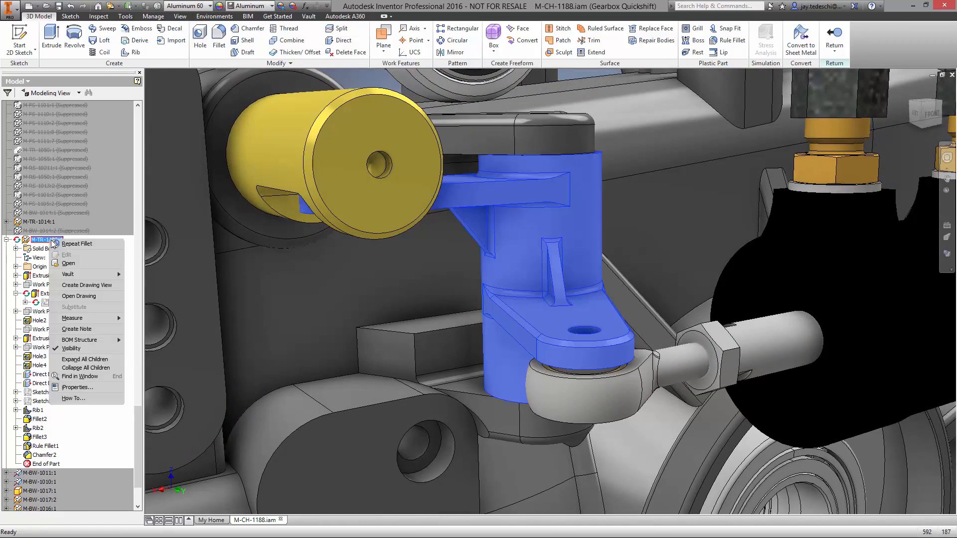
click(77, 264)
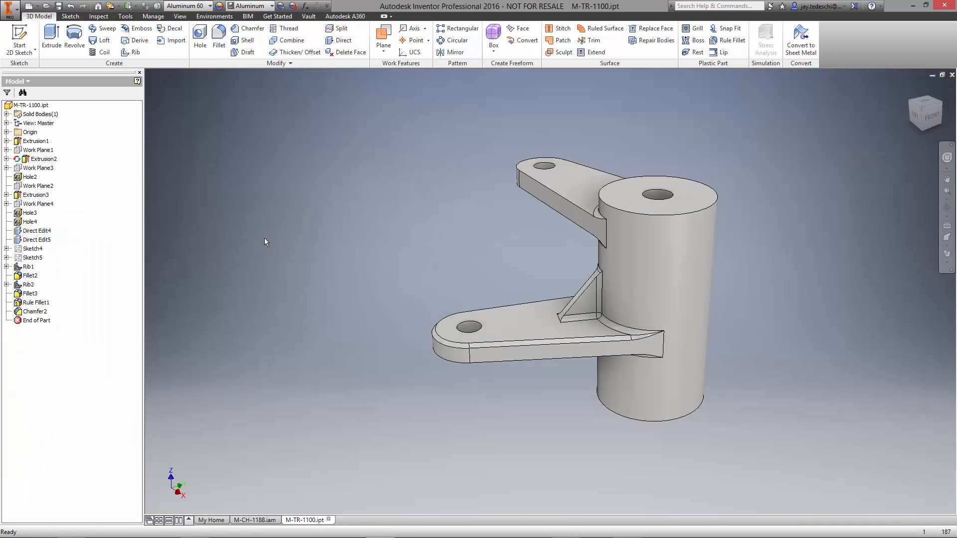
right_click(46, 106)
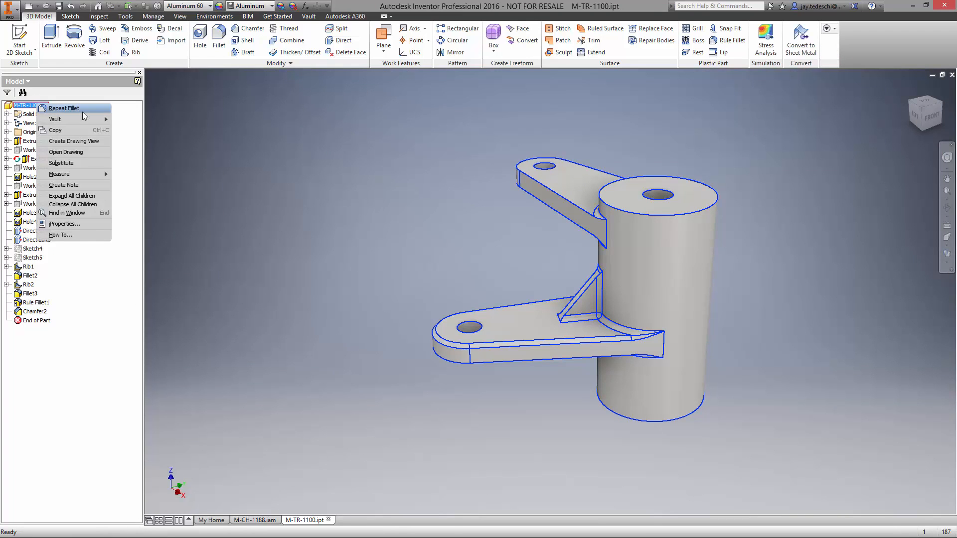
click(66, 152)
Check M-TR-1100.dwg and M-TR-1100.ipt into the vault with a version comment starting "UPDATED NEW".
click(28, 82)
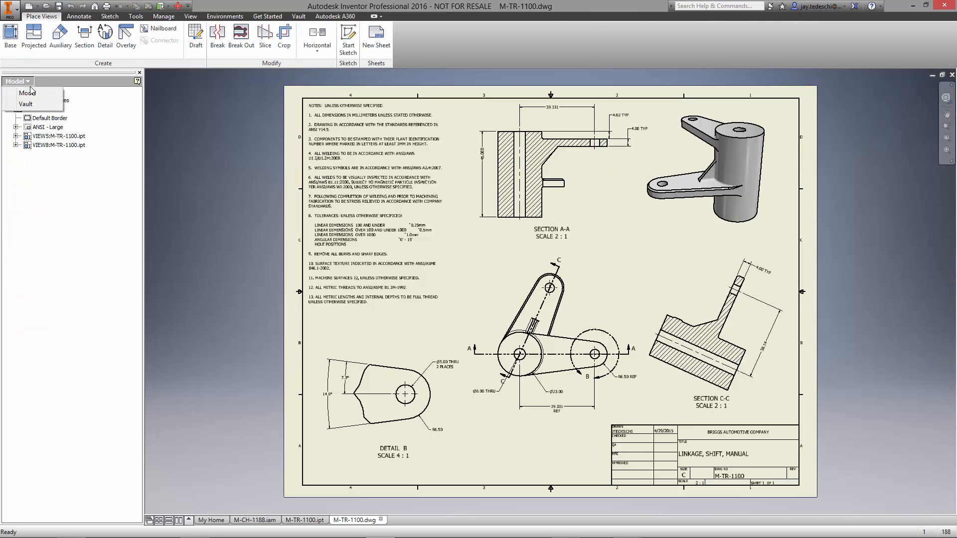
click(26, 104)
right_click(61, 113)
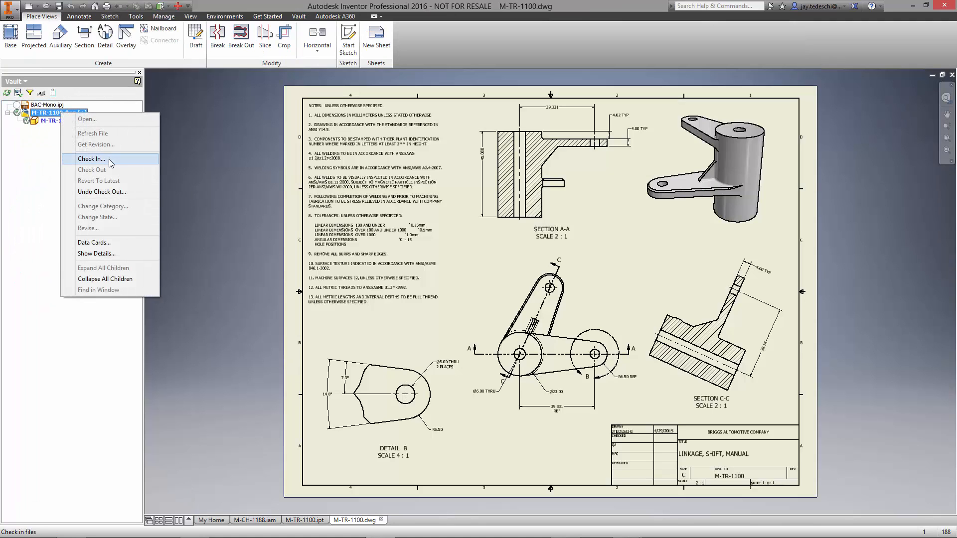
click(92, 159)
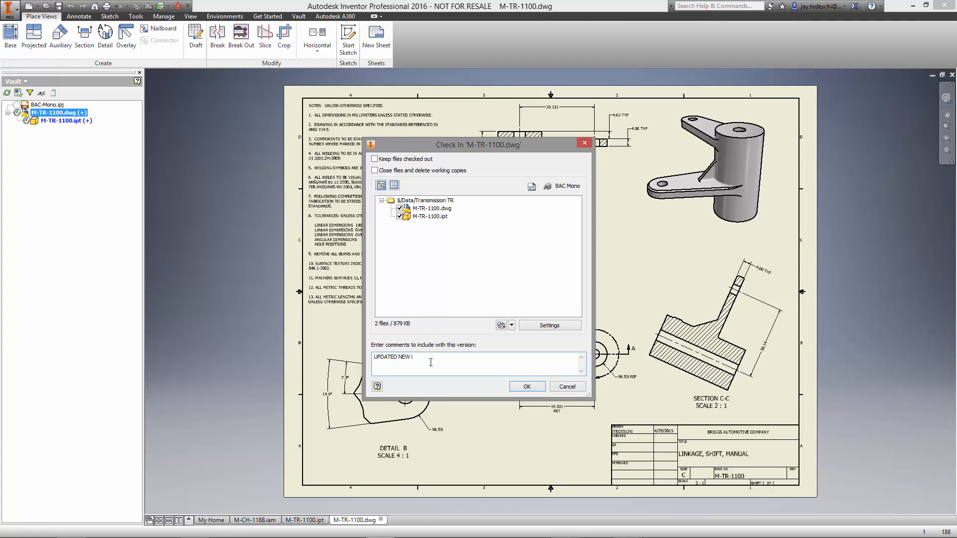
click(519, 388)
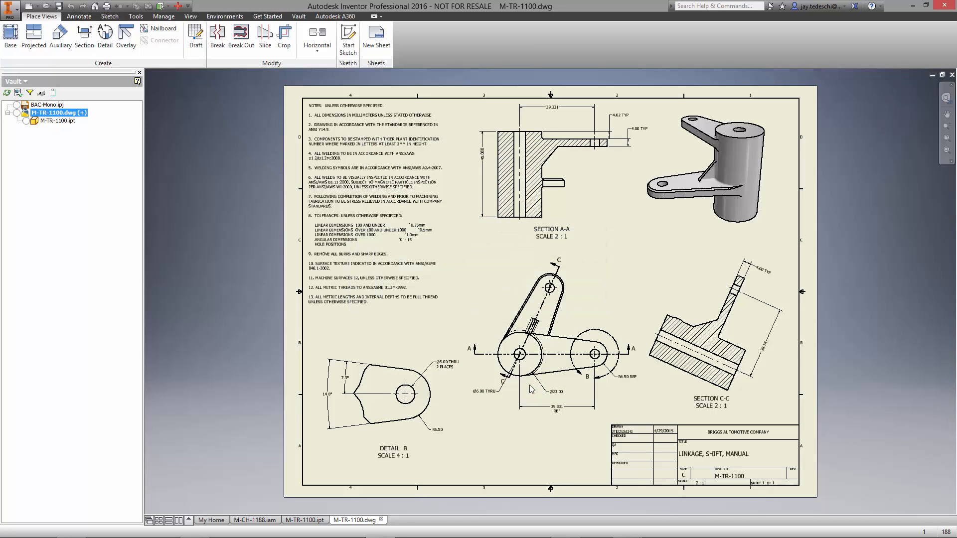
Return to the M-CH-1188.iam assembly and check it into the vault with a comment starting "UPDATED GEARBOX ASSEMBLY, ADDED PNEUMATIC QUICK".
click(254, 520)
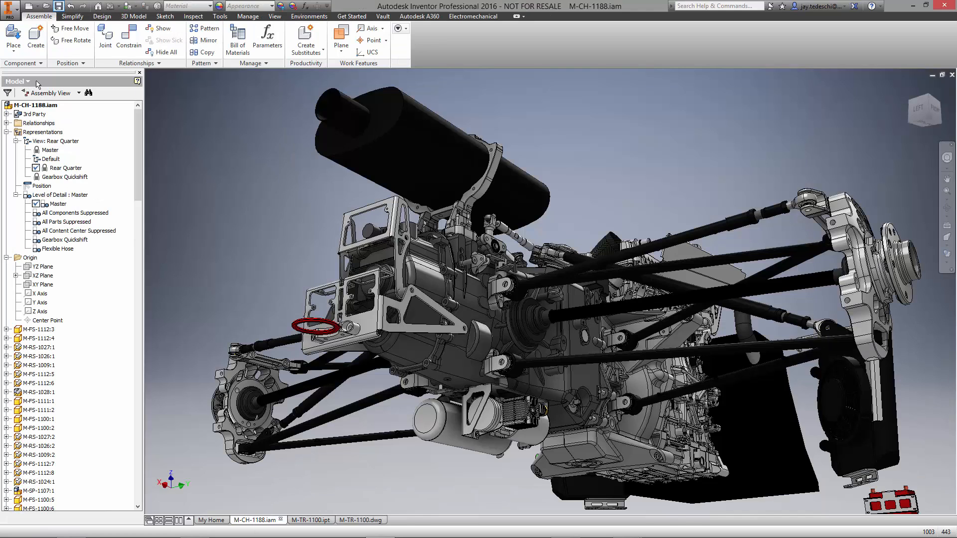
click(37, 83)
click(20, 105)
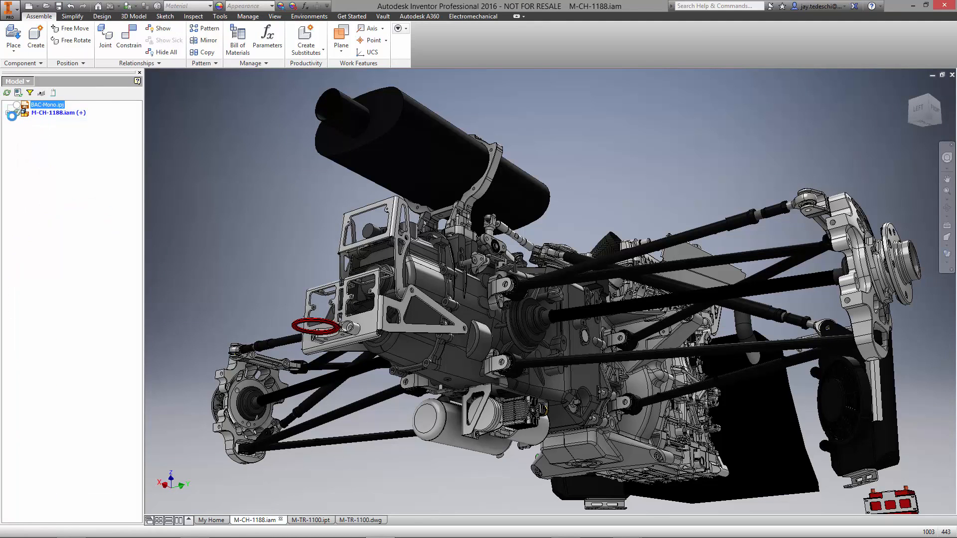
right_click(50, 105)
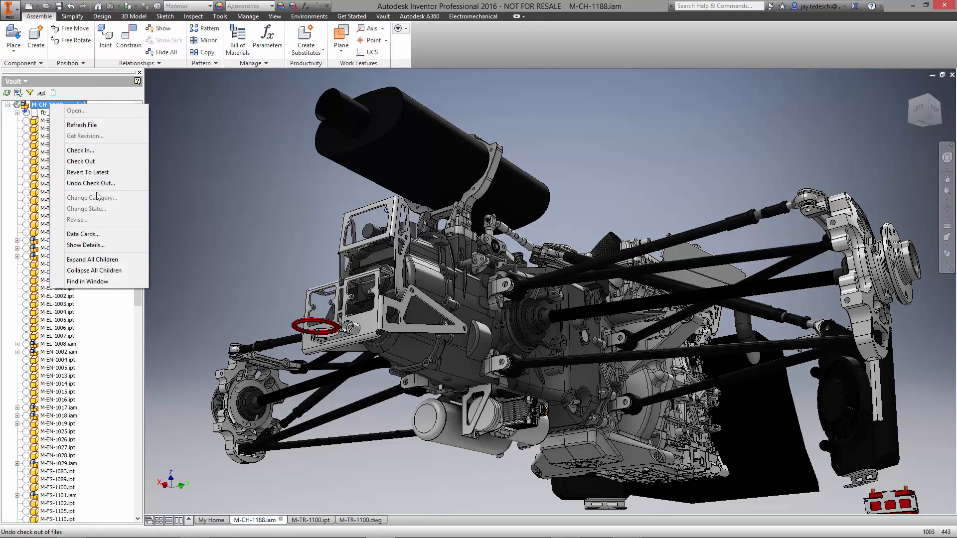
click(81, 150)
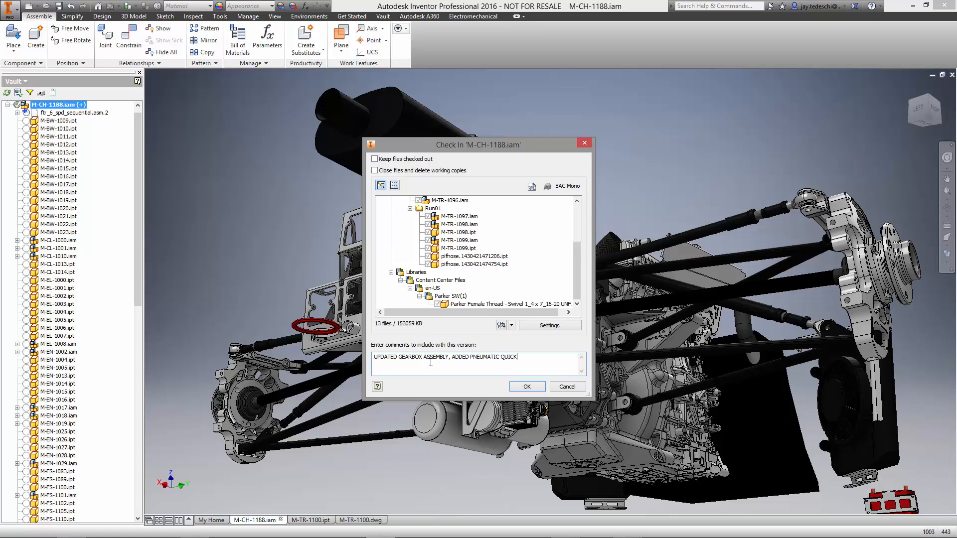
click(521, 391)
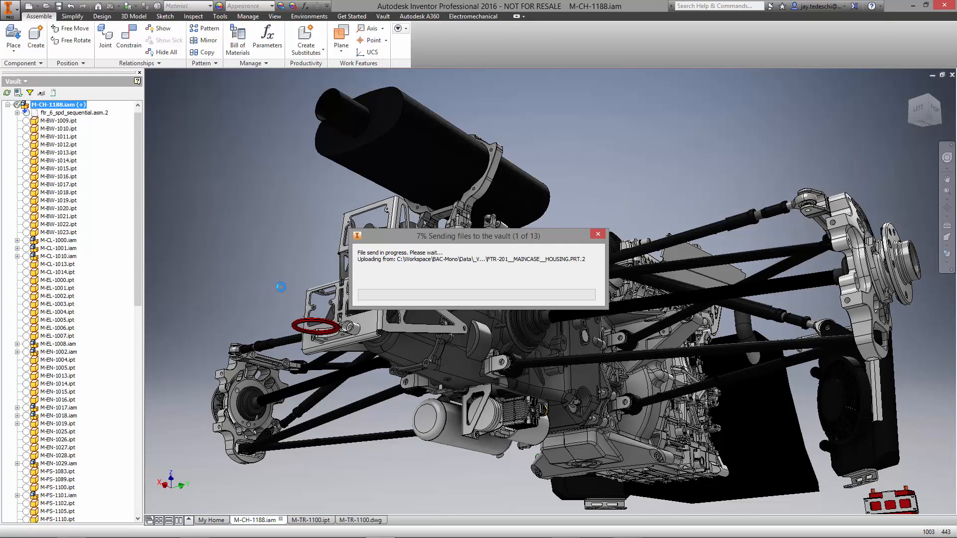